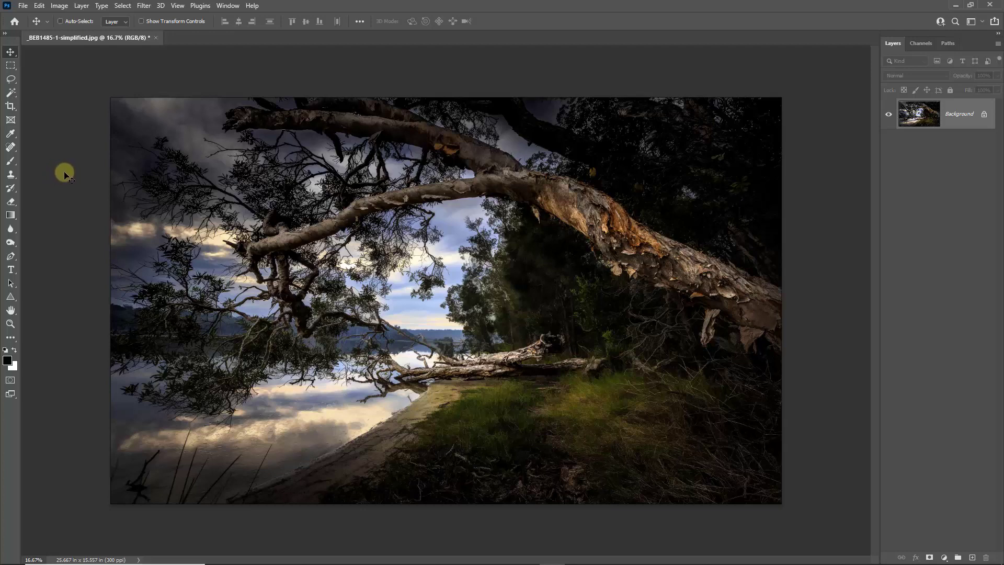
Set the canvas surround to Black and view the image in full-screen mode, fitted to the screen
{"action": "right_click", "coordinate": [64, 174]}
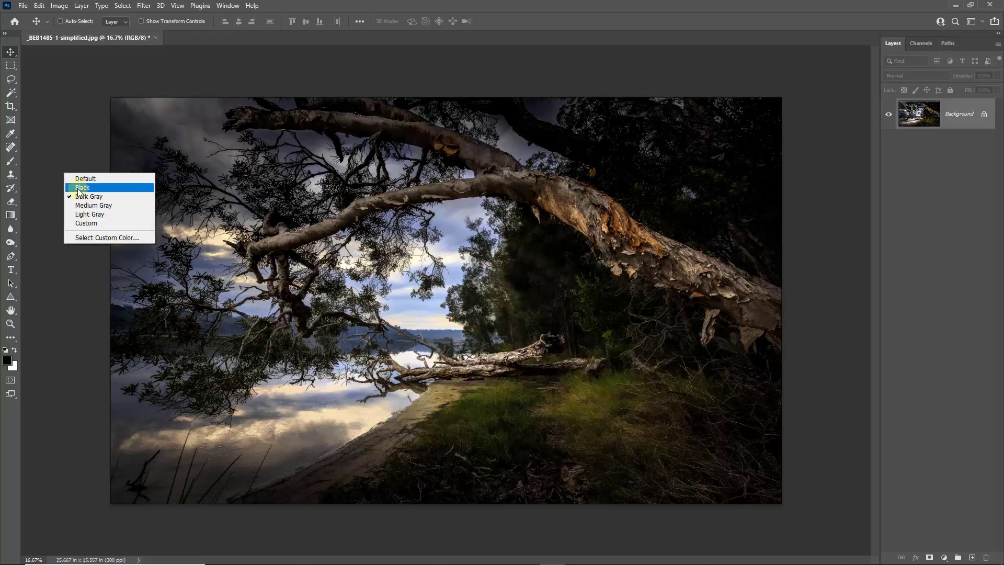
{"action": "left_click", "coordinate": [77, 190]}
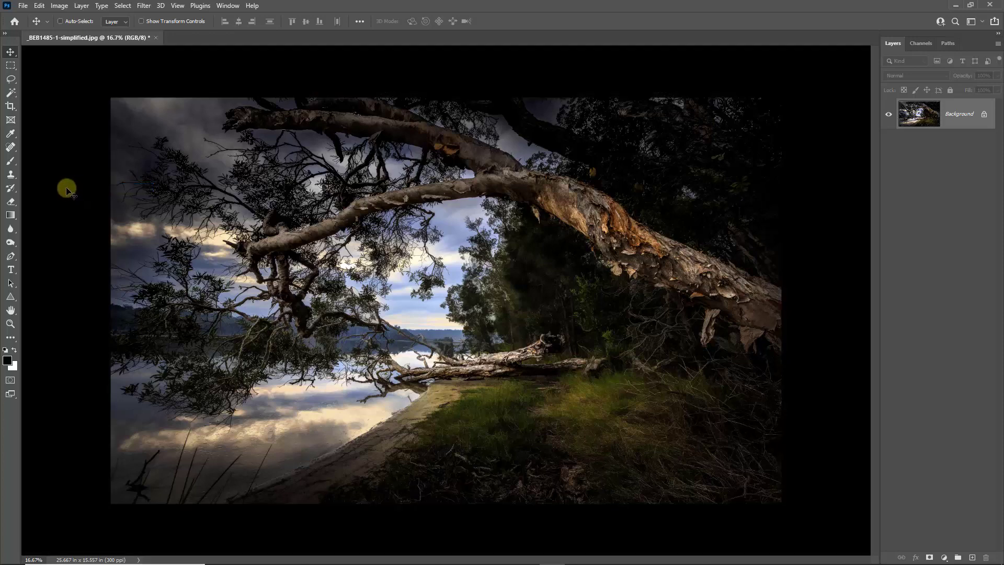
{"action": "key", "text": "f"}
{"action": "key", "text": "f"}
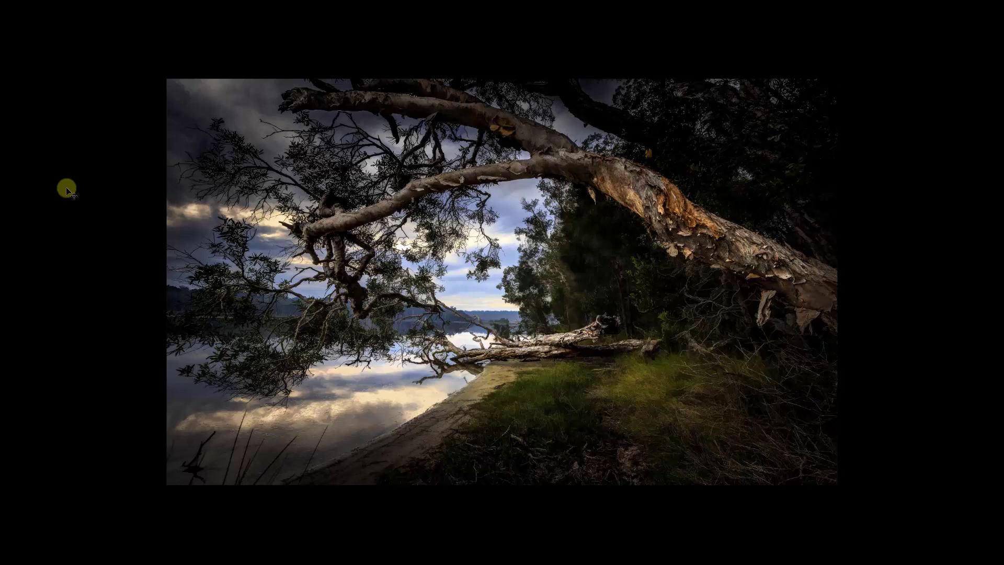
{"action": "key", "text": "ctrl+0"}
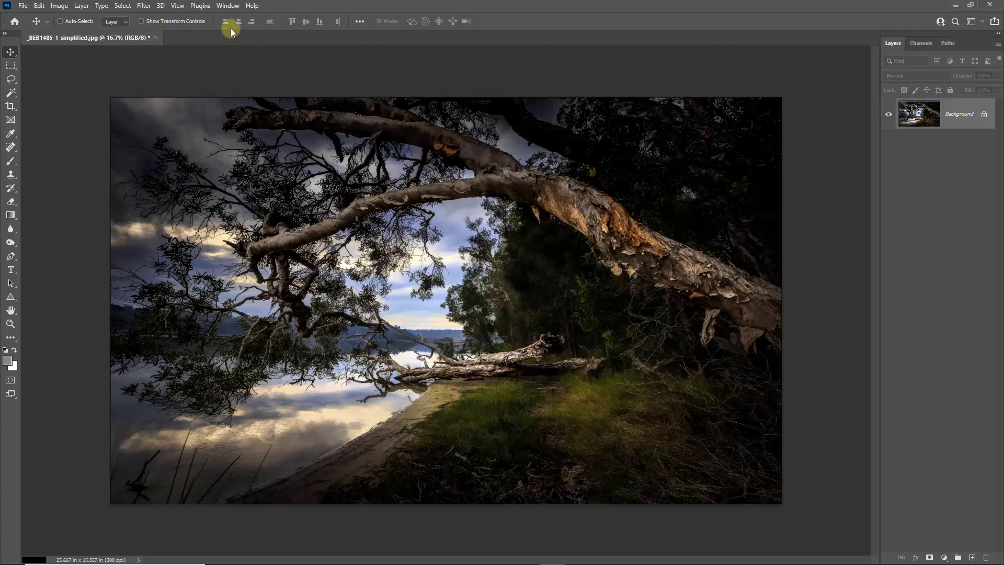
Show the Actions panel and look through the actions in the Default Actions set
{"action": "left_click", "coordinate": [232, 7]}
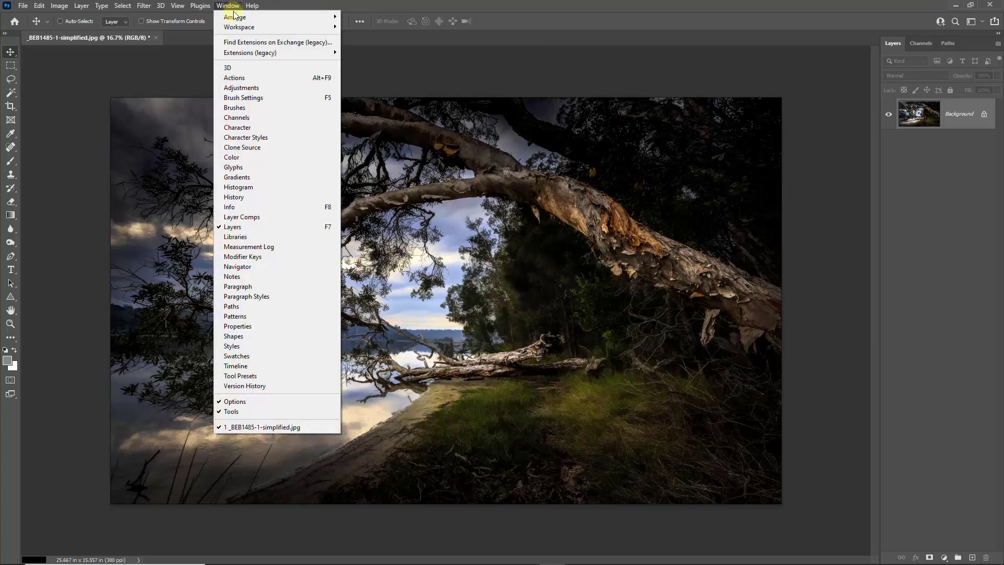
{"action": "left_click", "coordinate": [234, 78]}
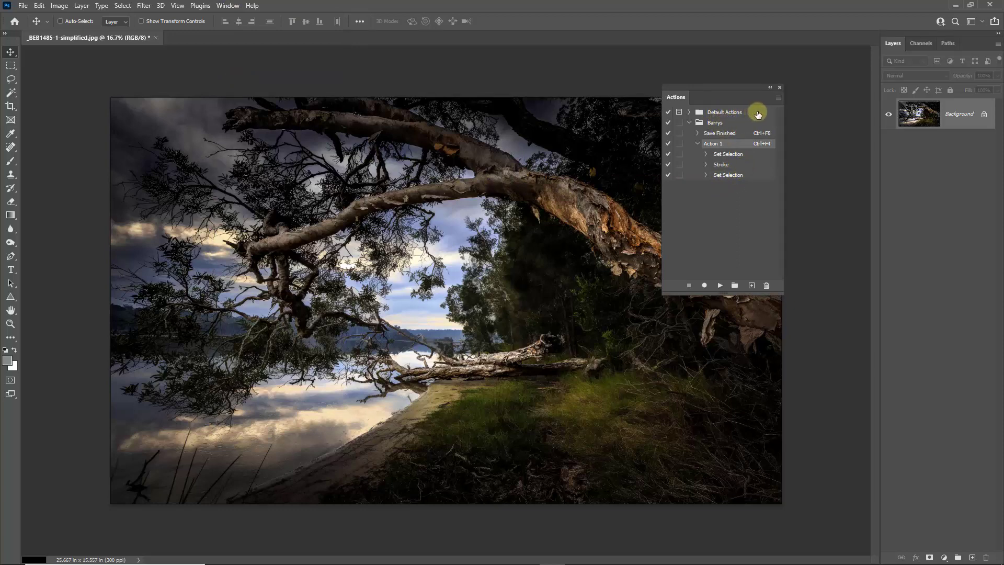
{"action": "left_click", "coordinate": [690, 112]}
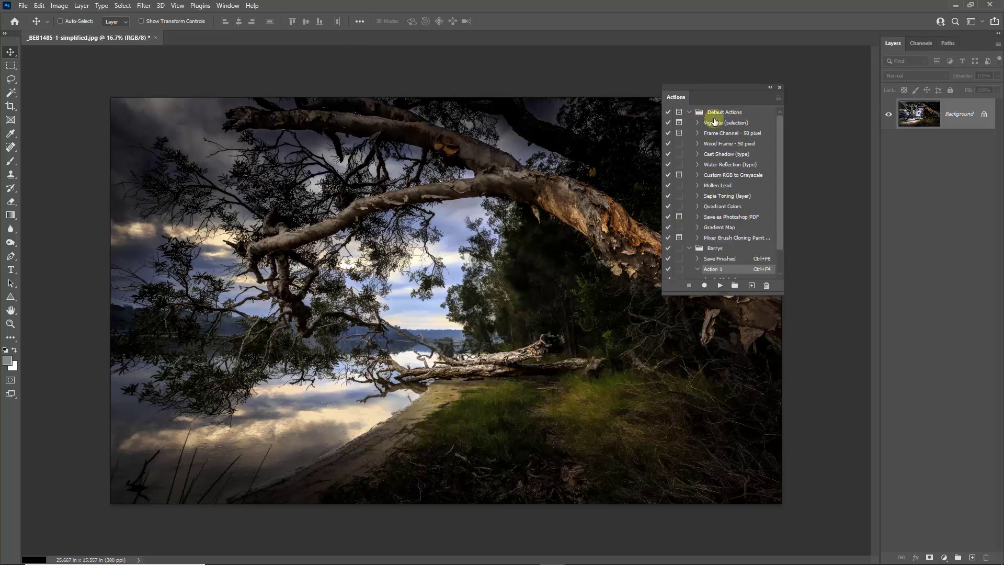
{"action": "left_click", "coordinate": [690, 112]}
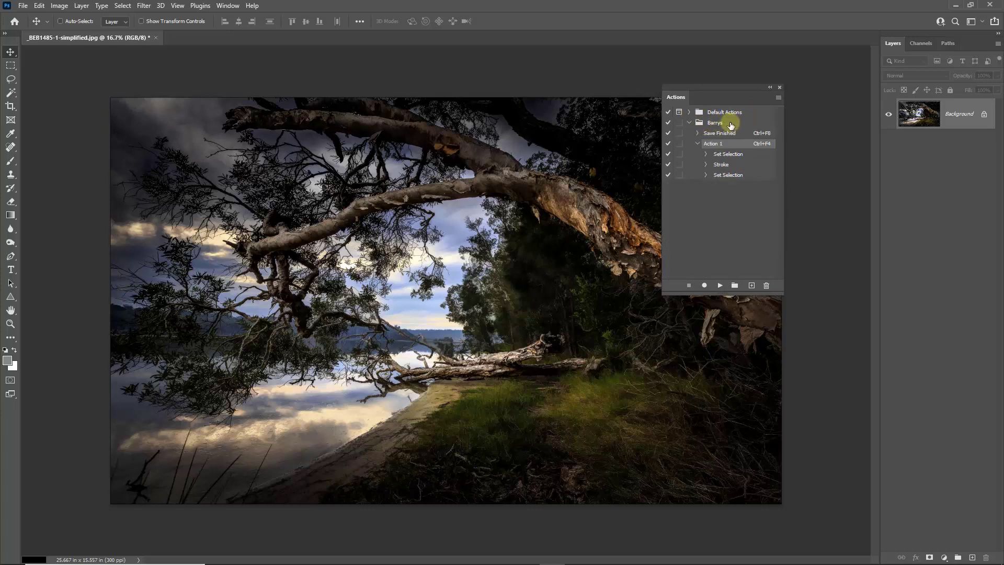
Delete Action 1 from the custom action set
{"action": "left_click", "coordinate": [731, 123]}
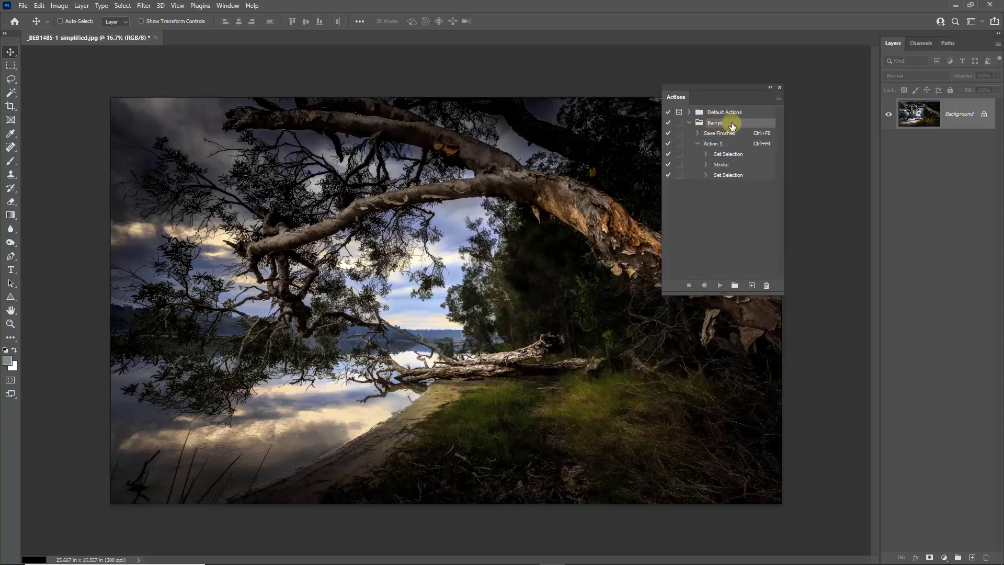
{"action": "left_click", "coordinate": [778, 97]}
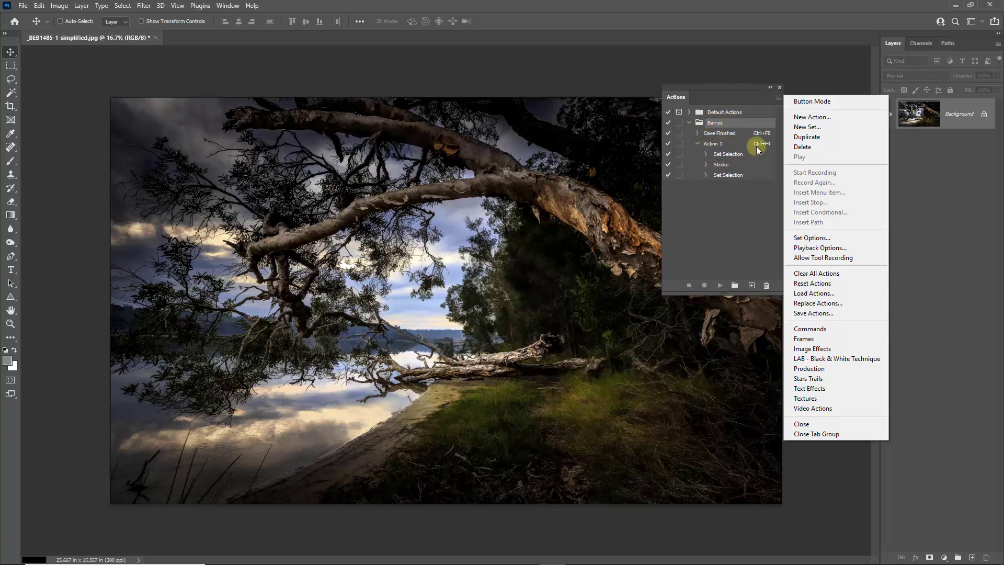
{"action": "left_click", "coordinate": [733, 143]}
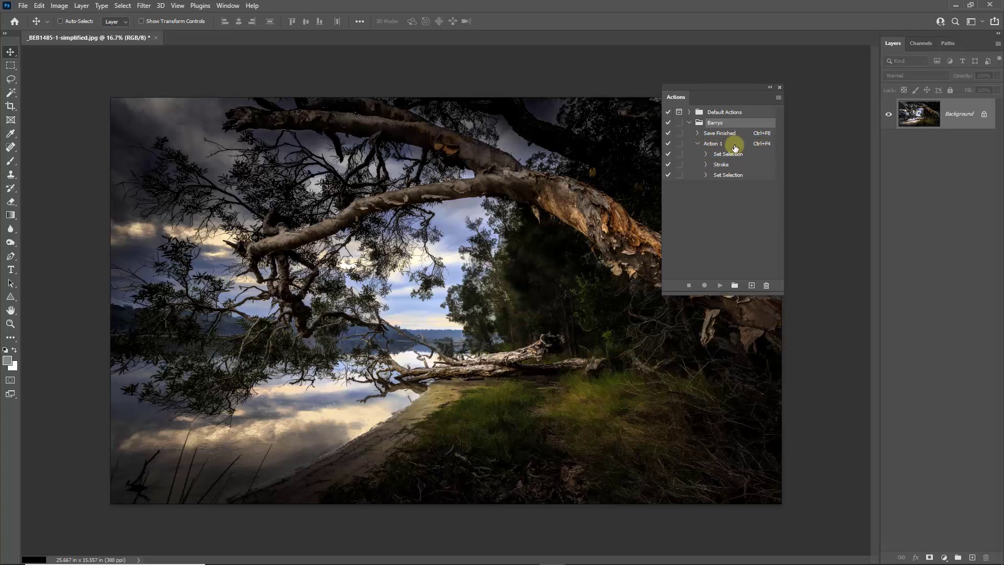
{"action": "left_click", "coordinate": [733, 144]}
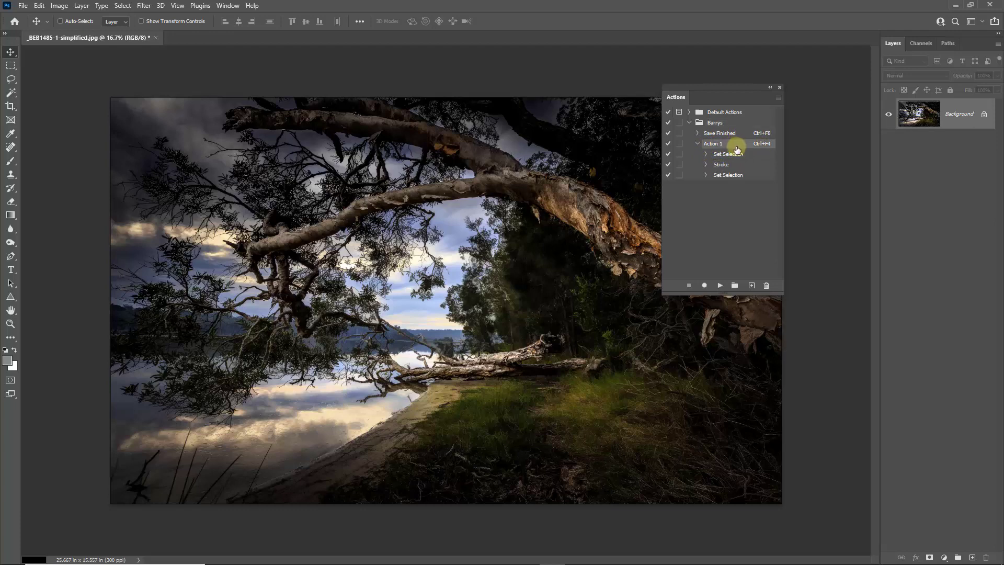
{"action": "left_click", "coordinate": [765, 284]}
{"action": "left_click", "coordinate": [454, 213]}
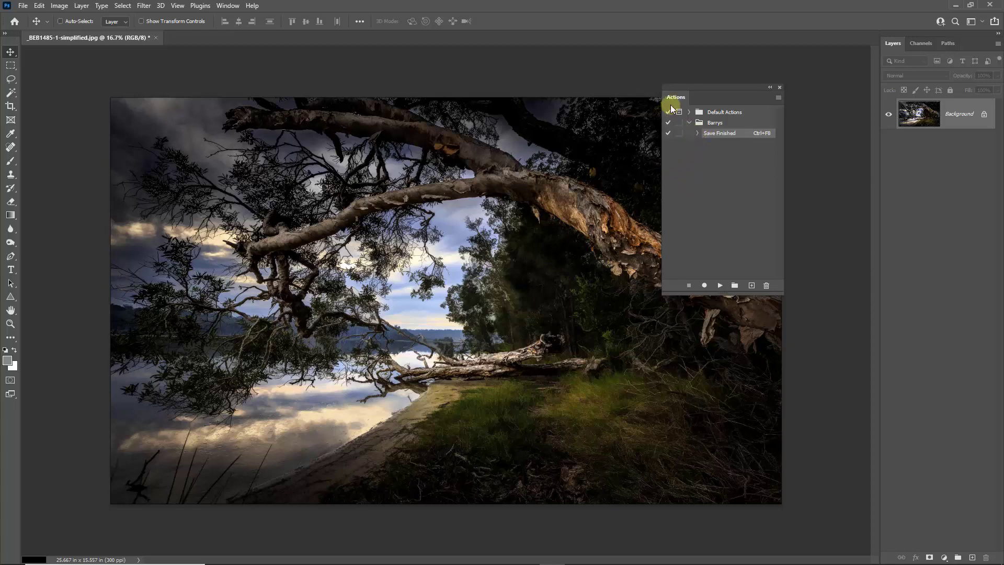
Create an action named Thin Line in the custom set with function key F4 plus Control, and start recording it
{"action": "left_click_drag", "start_coordinate": [674, 98], "coordinate": [866, 176]}
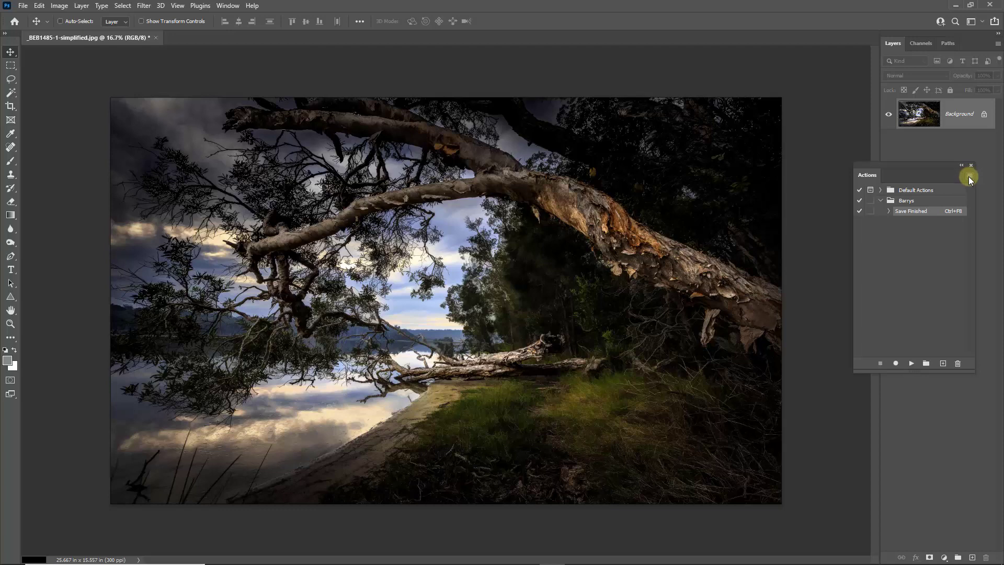
{"action": "left_click", "coordinate": [907, 203]}
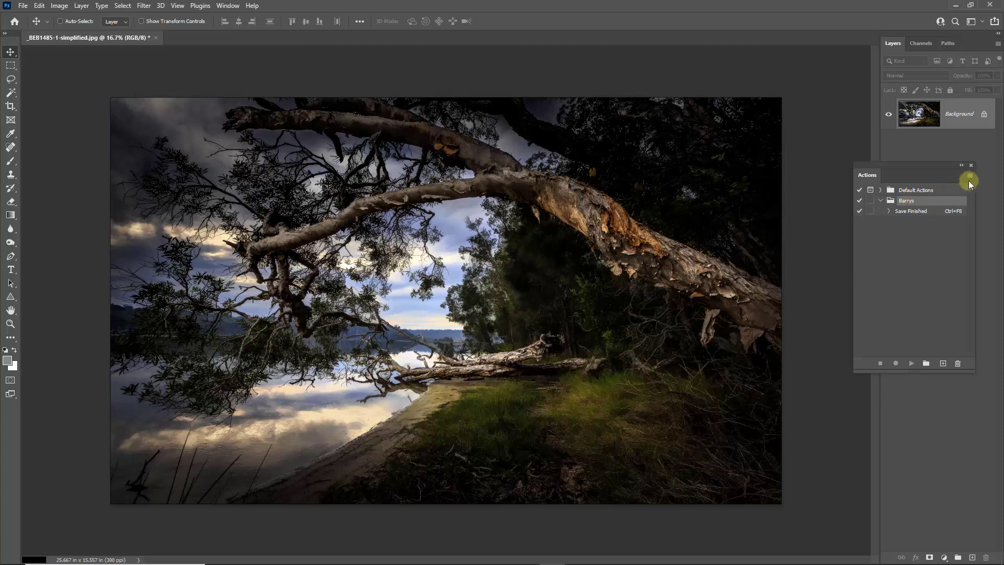
{"action": "left_click", "coordinate": [971, 175]}
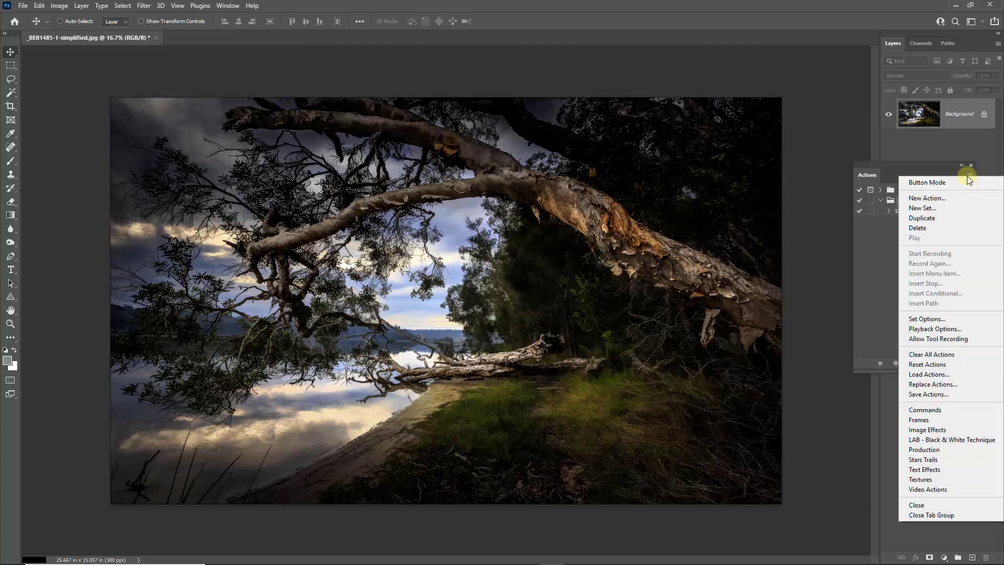
{"action": "left_click", "coordinate": [934, 198]}
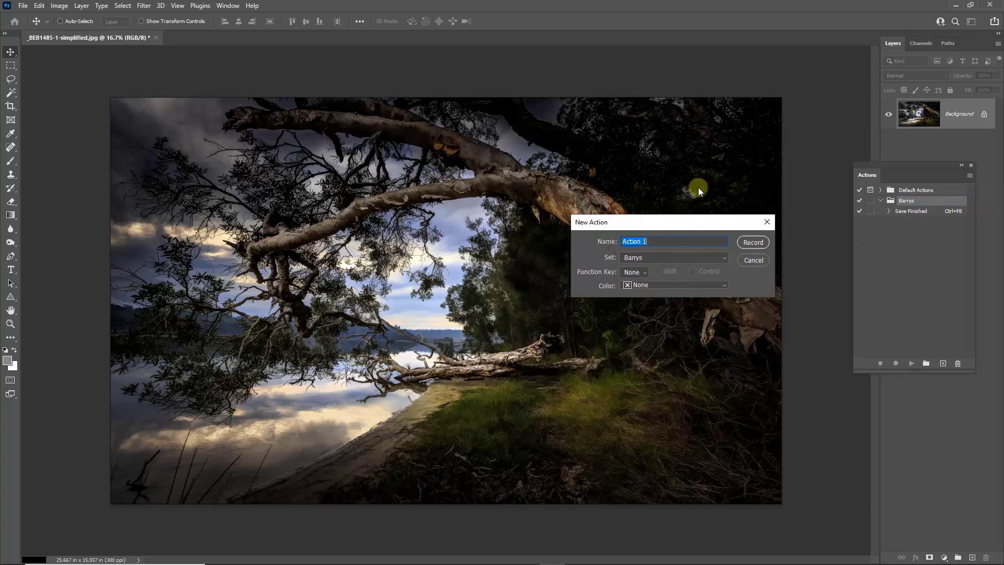
{"action": "type", "text": "Thin Line"}
{"action": "left_click", "coordinate": [643, 273]}
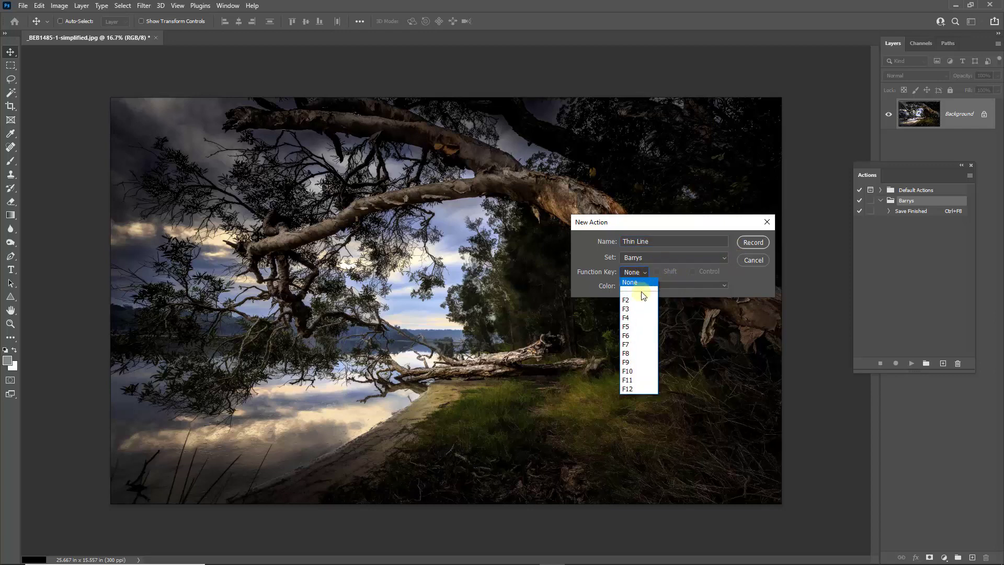
{"action": "left_click", "coordinate": [631, 318]}
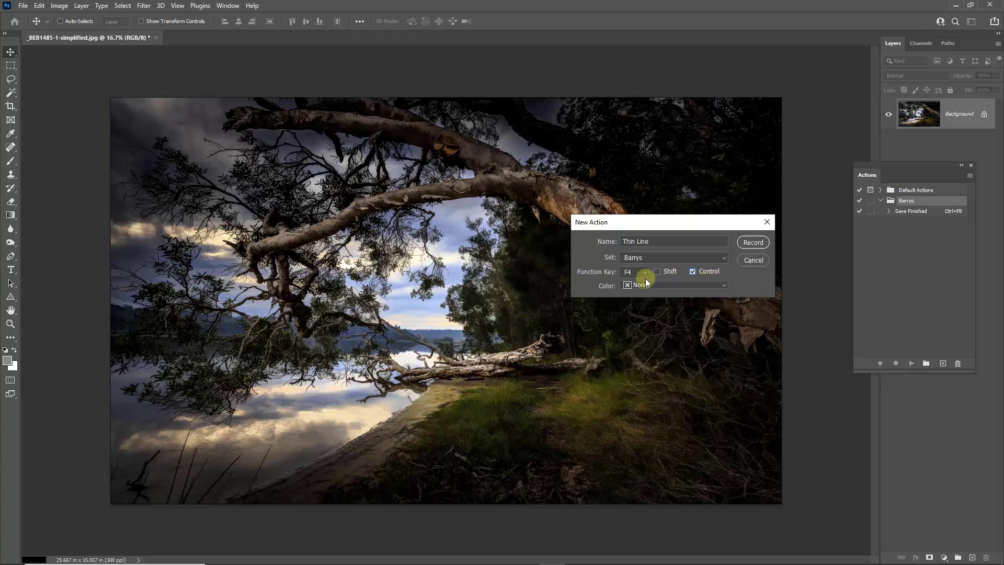
{"action": "left_click", "coordinate": [752, 243]}
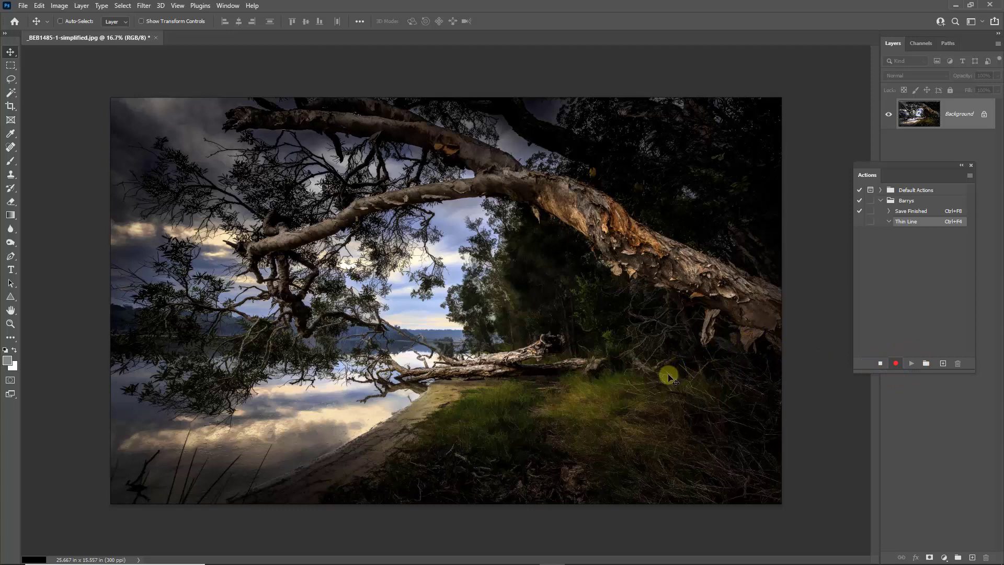
Select the whole image and give its edit stroke a width of 5 px
{"action": "key", "text": "ctrl+a"}
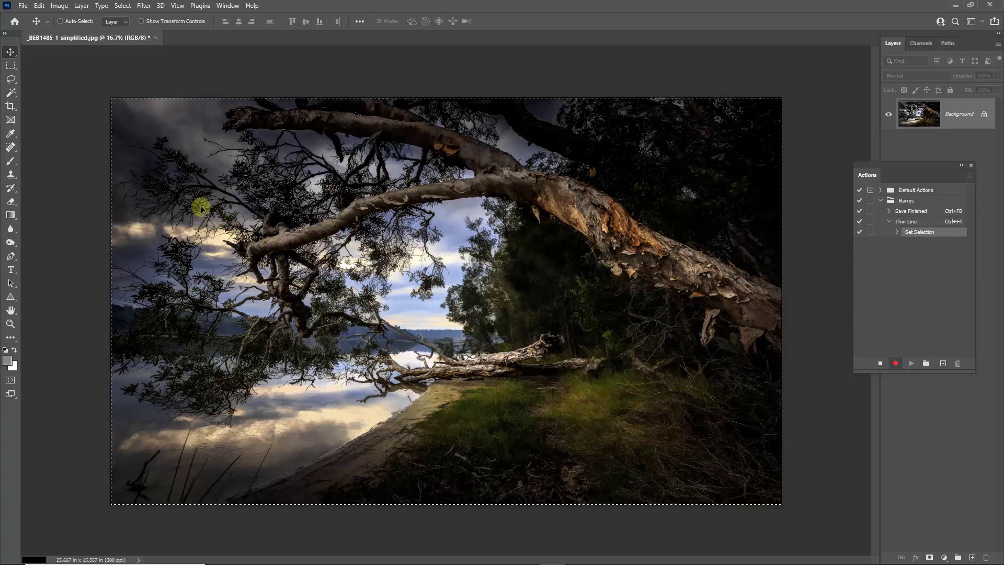
{"action": "left_click", "coordinate": [40, 7]}
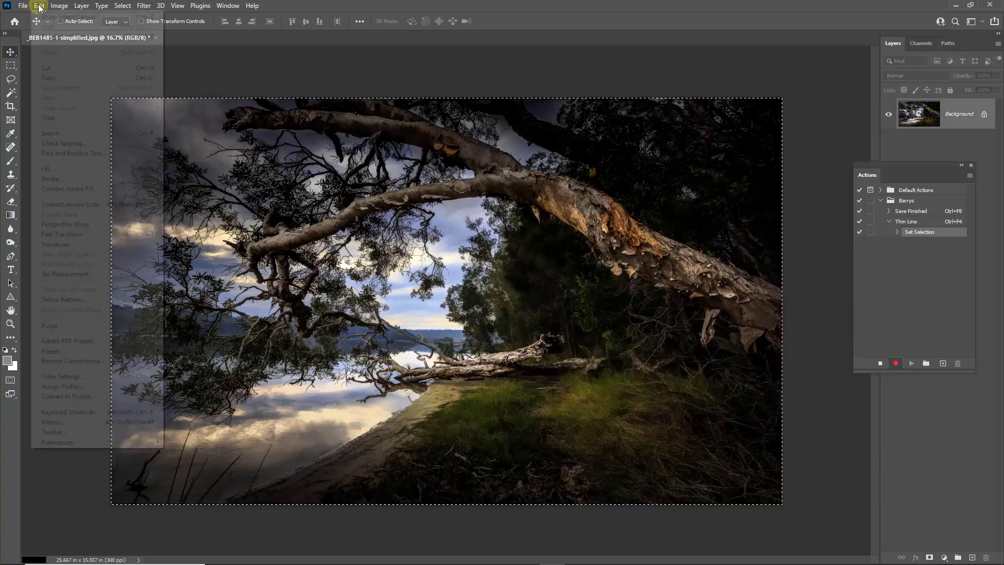
{"action": "left_click", "coordinate": [58, 180]}
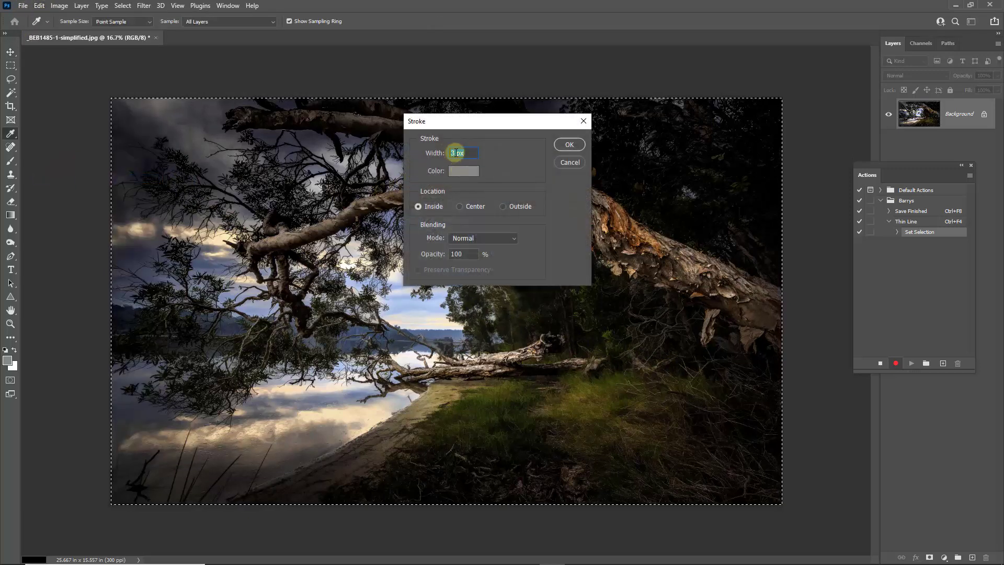
{"action": "double_click", "coordinate": [457, 153]}
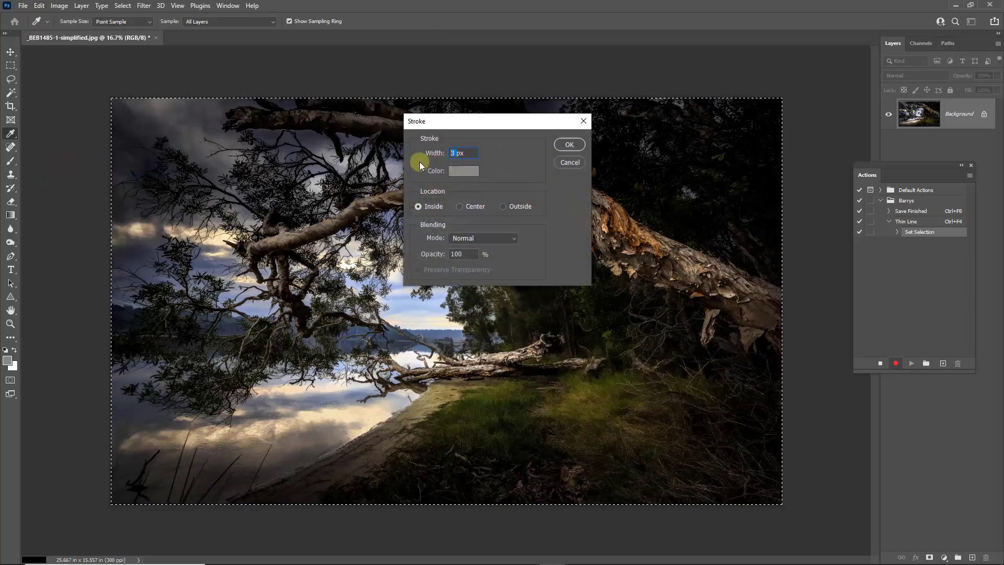
{"action": "type", "text": "5"}
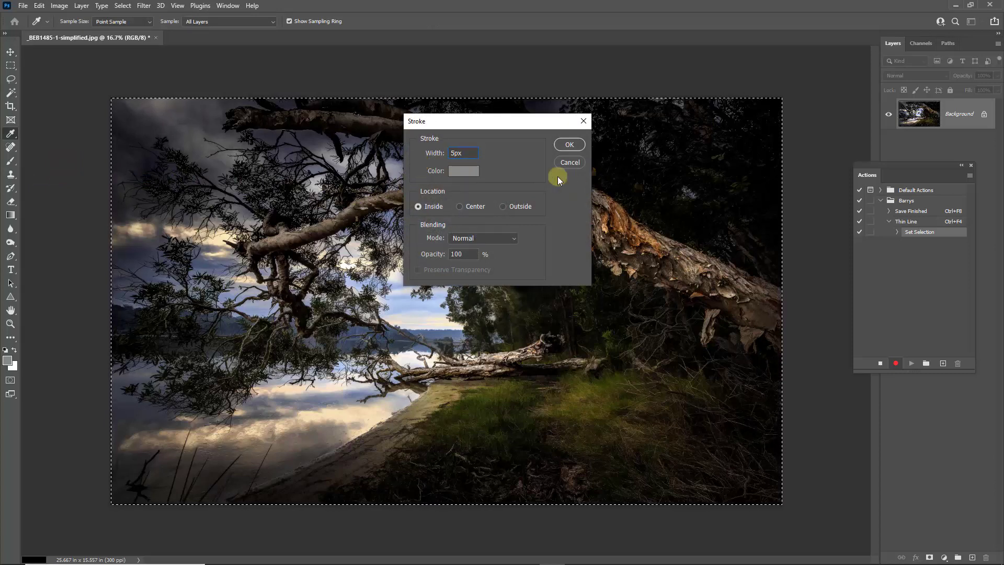
Set the stroke colour to dark grey 5d5d5c and apply the stroke inside the selection
{"action": "left_click", "coordinate": [459, 172]}
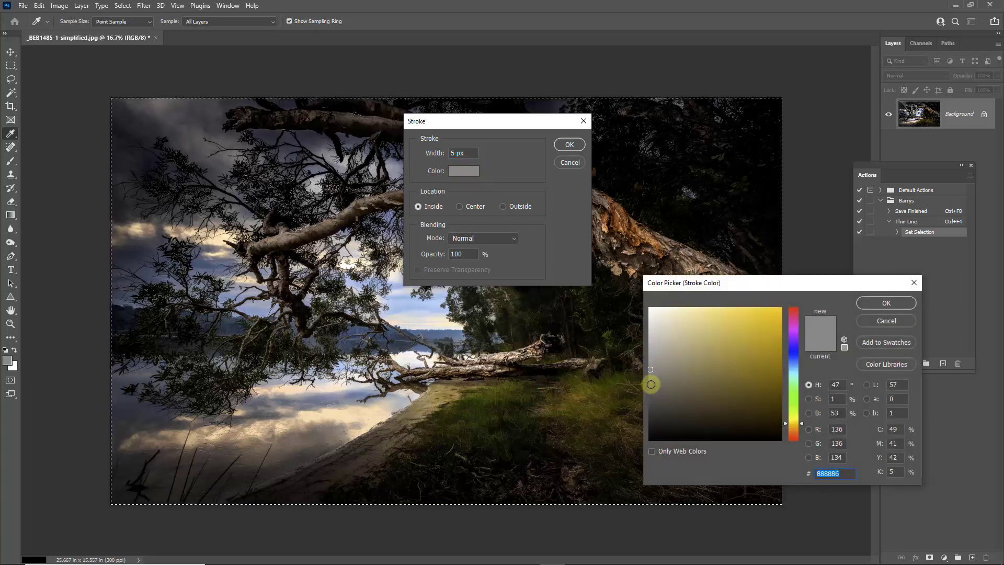
{"action": "left_click", "coordinate": [652, 393]}
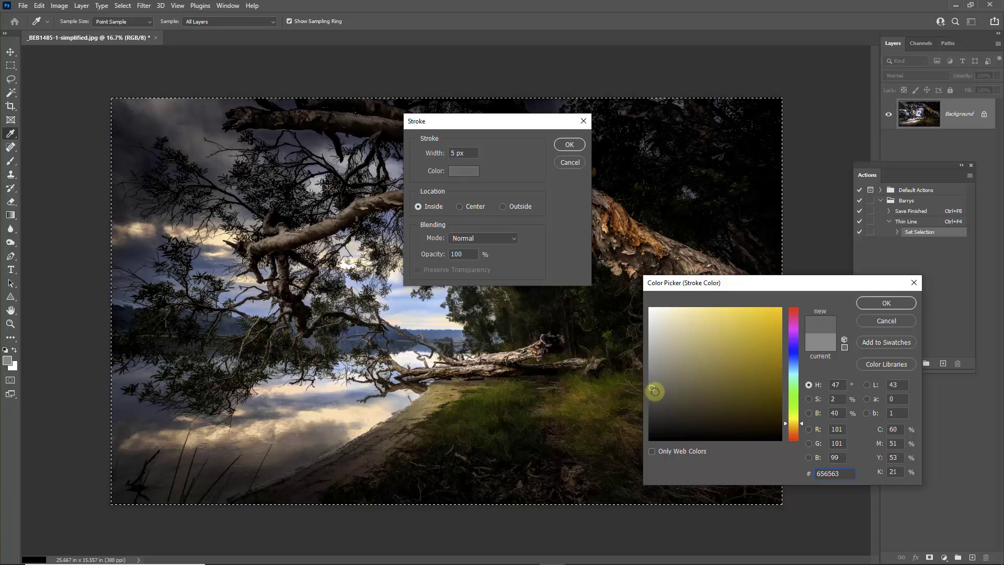
{"action": "left_click", "coordinate": [651, 392]}
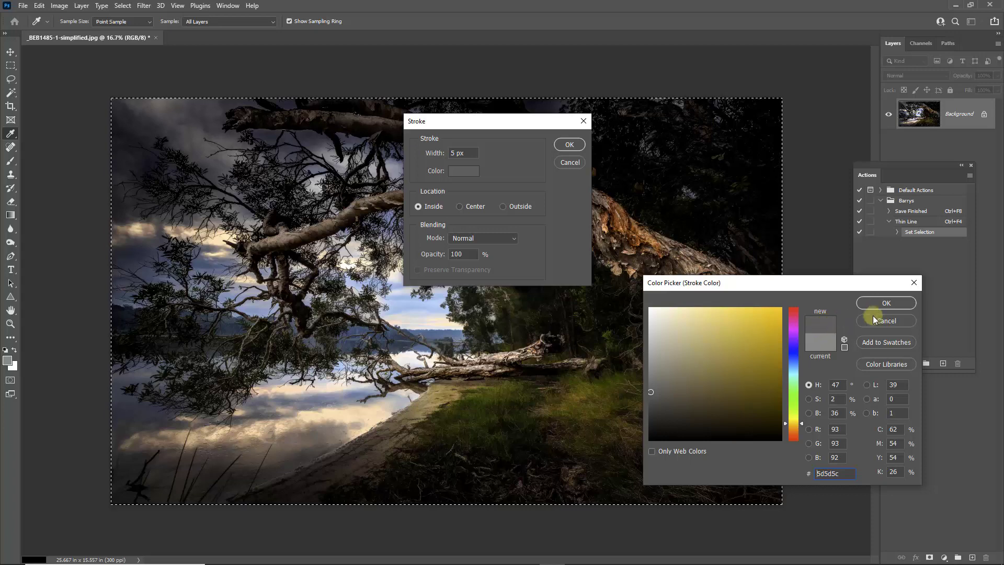
{"action": "left_click", "coordinate": [883, 302]}
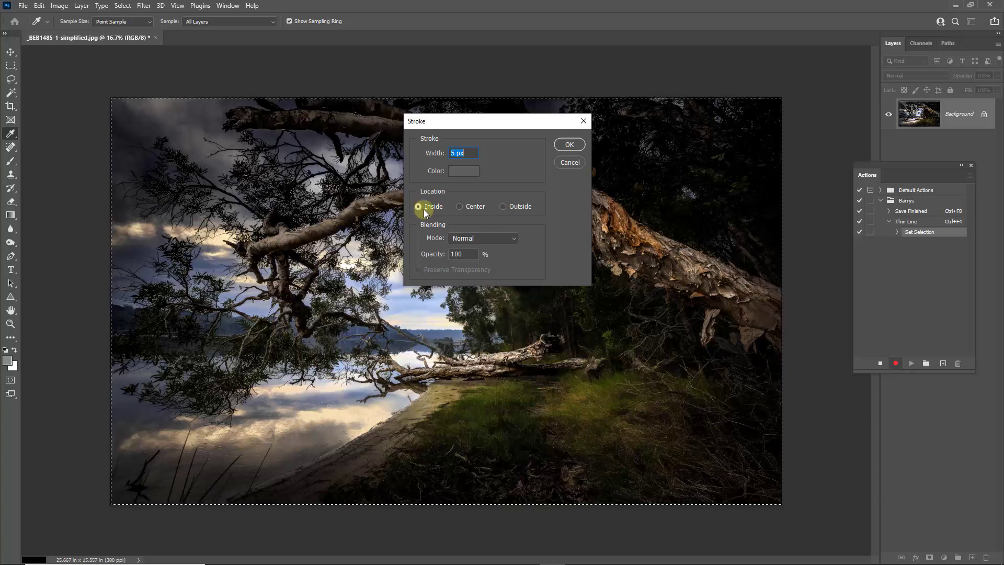
{"action": "left_click", "coordinate": [569, 144]}
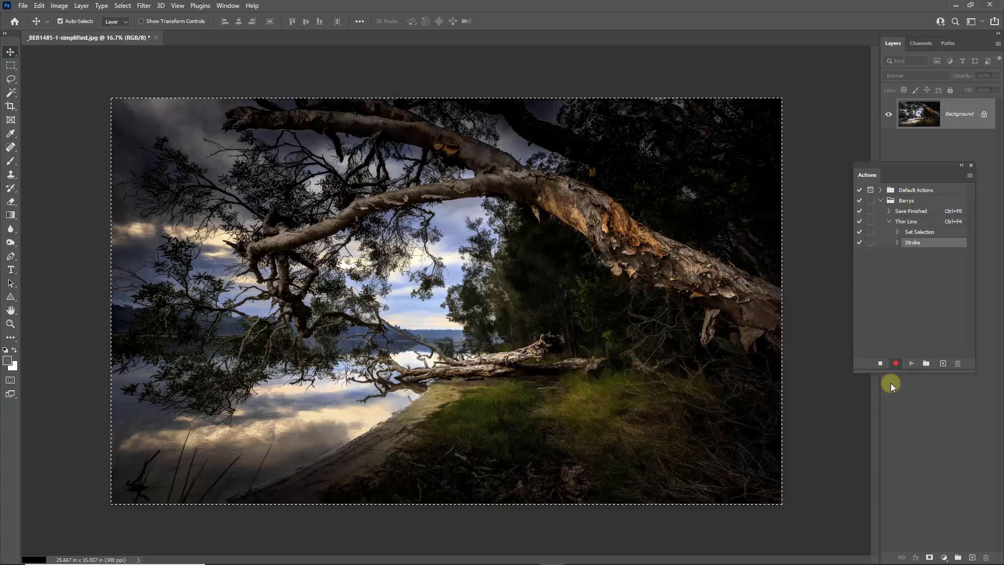
Deselect the image to finish recording the Thin Line action, and close the Actions panel
{"action": "key", "text": "ctrl+d"}
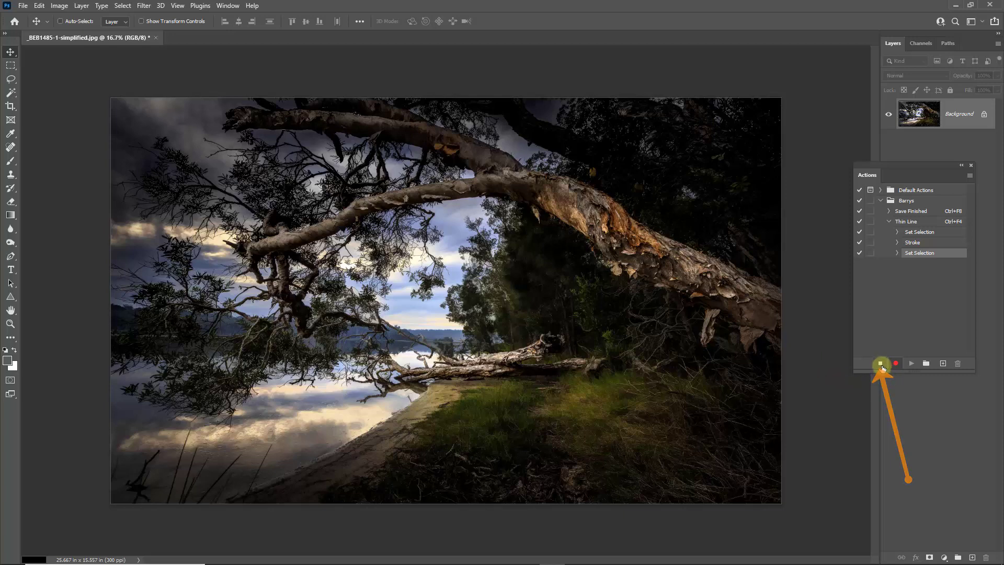
{"action": "left_click", "coordinate": [882, 365]}
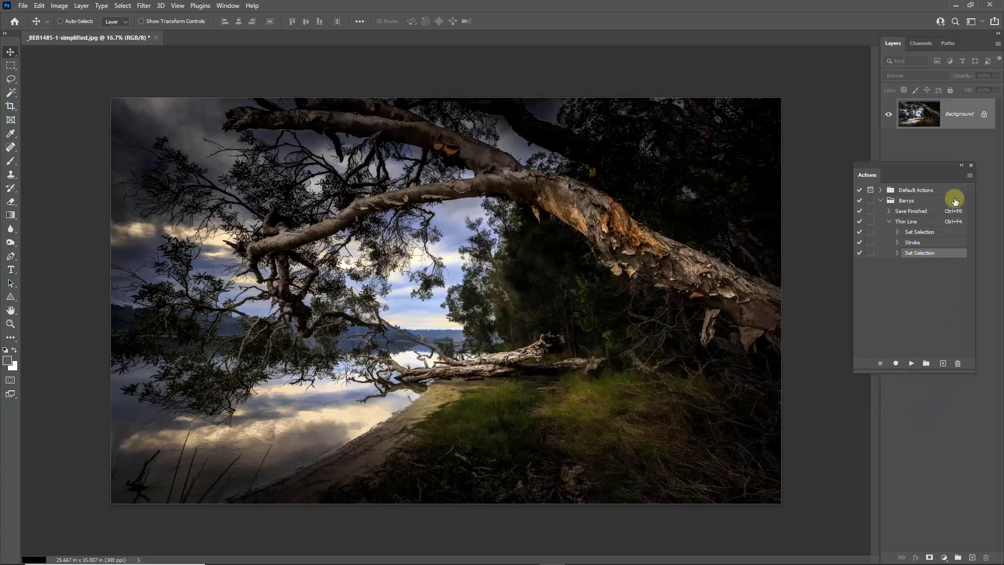
{"action": "left_click", "coordinate": [972, 165]}
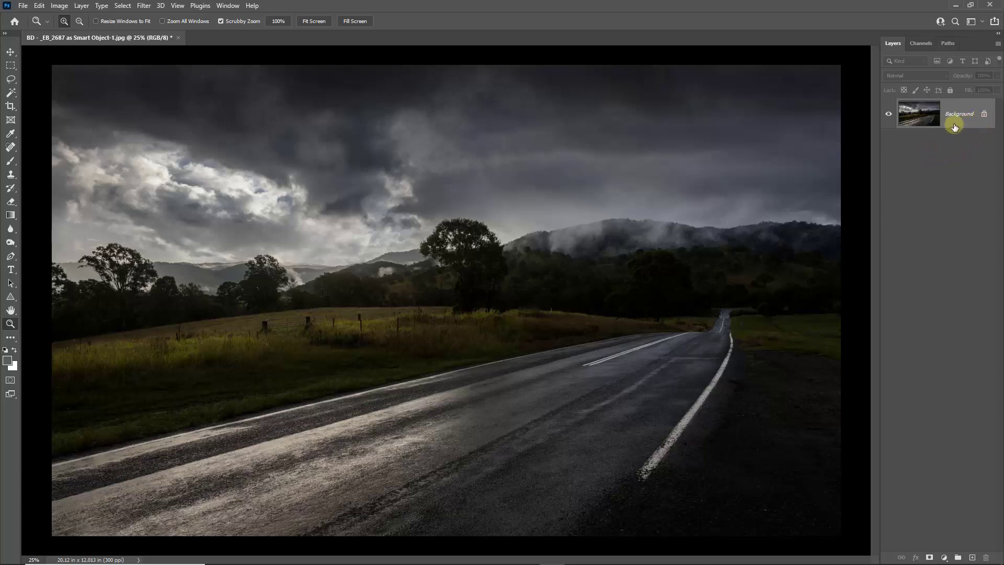
Unlock the Background layer and add a Stroke layer effect to it
{"action": "left_click", "coordinate": [985, 115]}
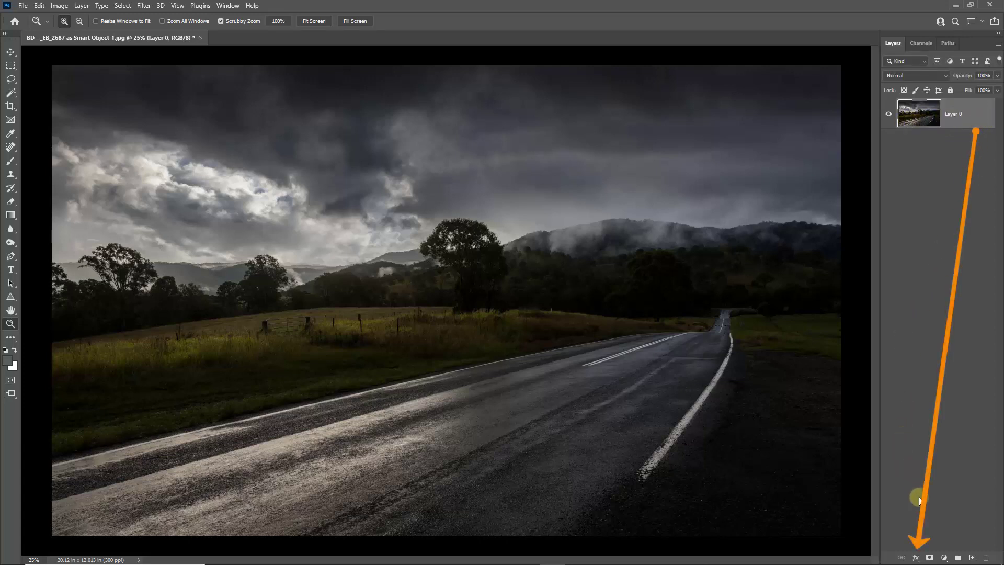
{"action": "left_click", "coordinate": [916, 557]}
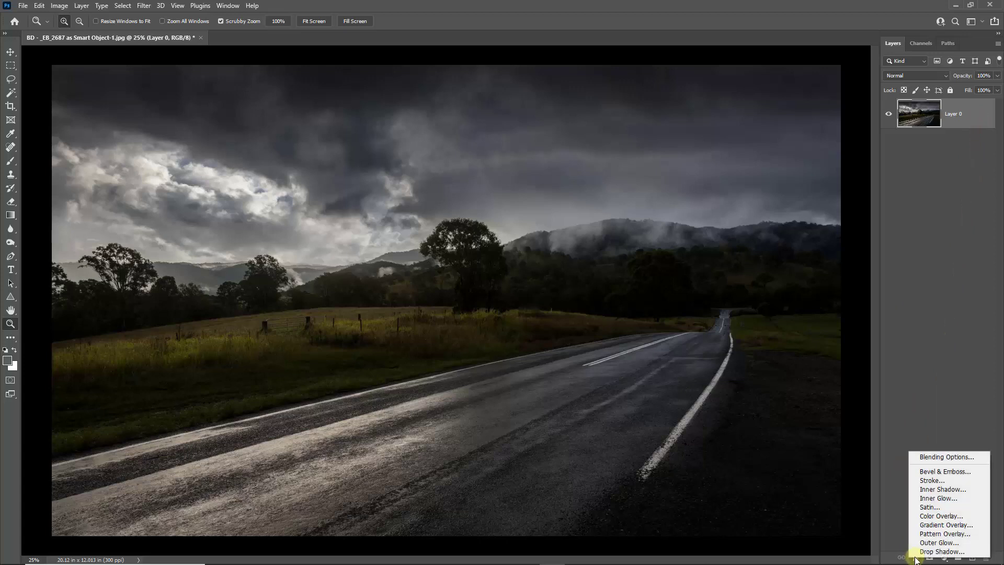
{"action": "left_click", "coordinate": [926, 481]}
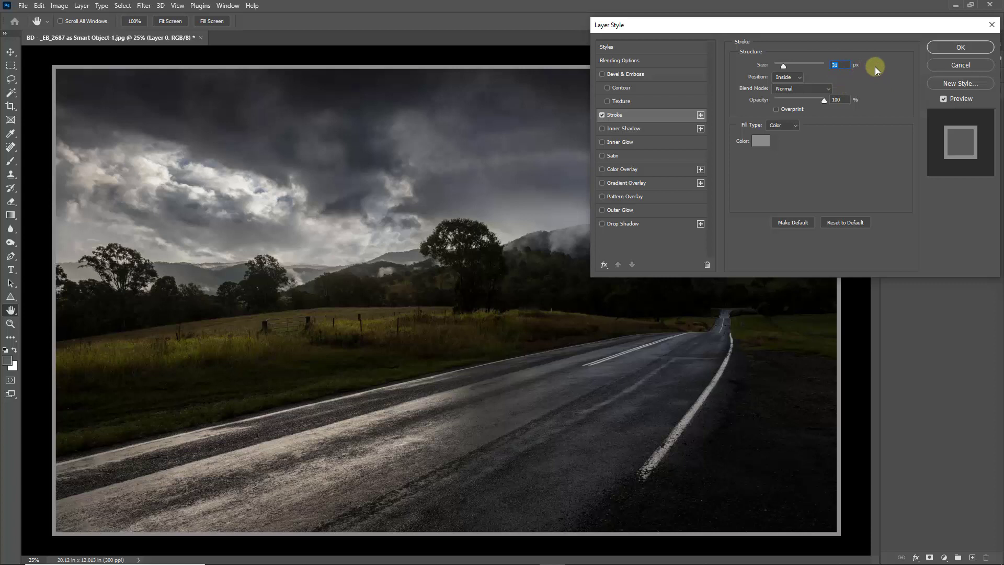
Try a 3 px stroke size, settle on 5 px, and position the stroke Inside
{"action": "type", "text": "3"}
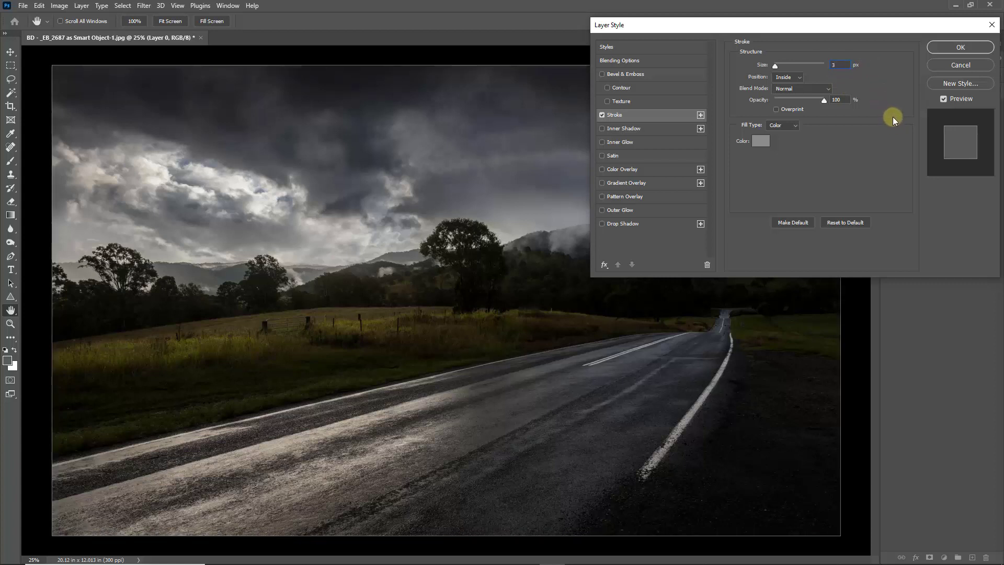
{"action": "double_click", "coordinate": [843, 64]}
{"action": "type", "text": "5"}
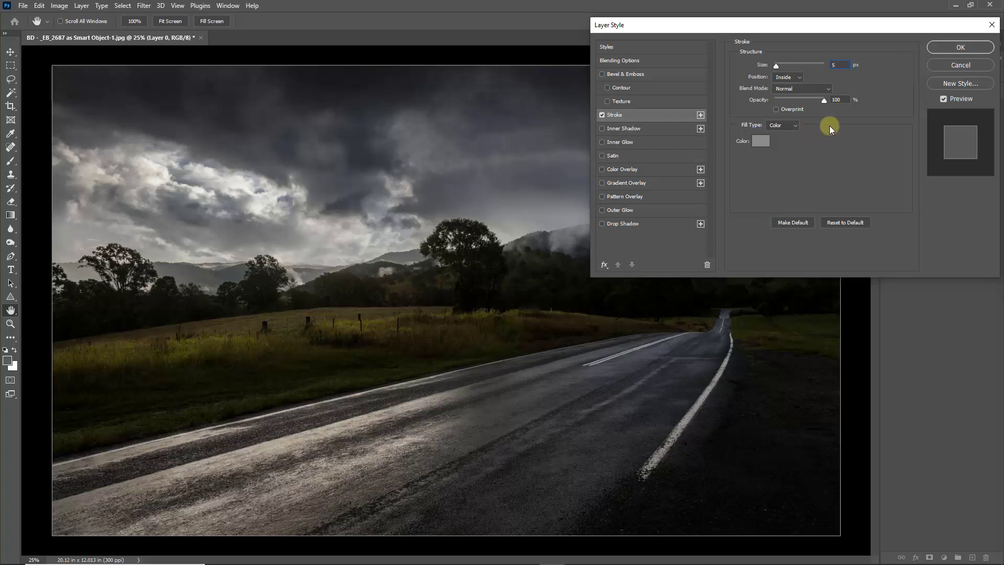
{"action": "left_click", "coordinate": [798, 78]}
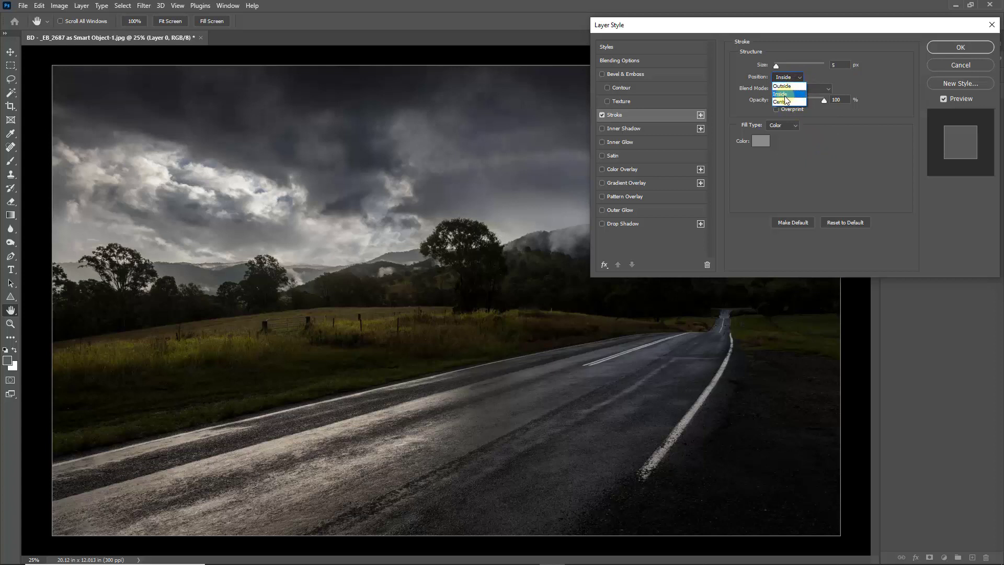
{"action": "left_click", "coordinate": [785, 94]}
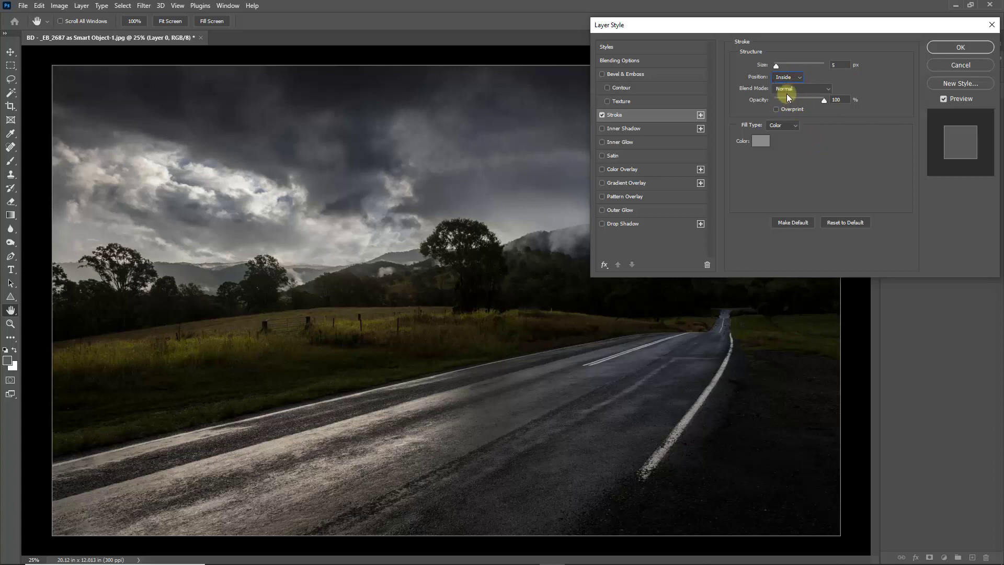
Compare near-white and dark grey stroke colours, choose mid grey 8b8989, and apply the layer effect
{"action": "left_click", "coordinate": [761, 141]}
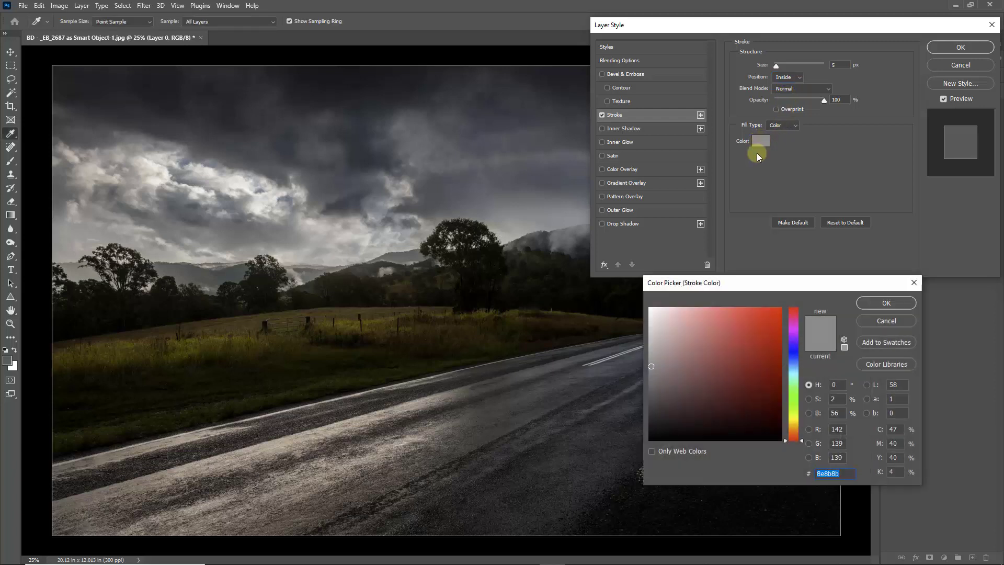
{"action": "left_click", "coordinate": [651, 312]}
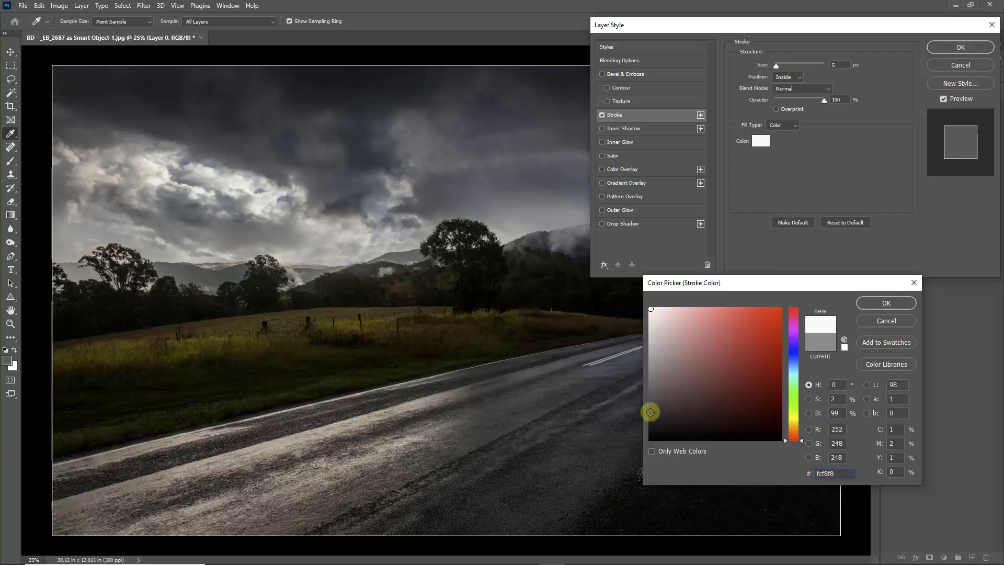
{"action": "left_click", "coordinate": [652, 408]}
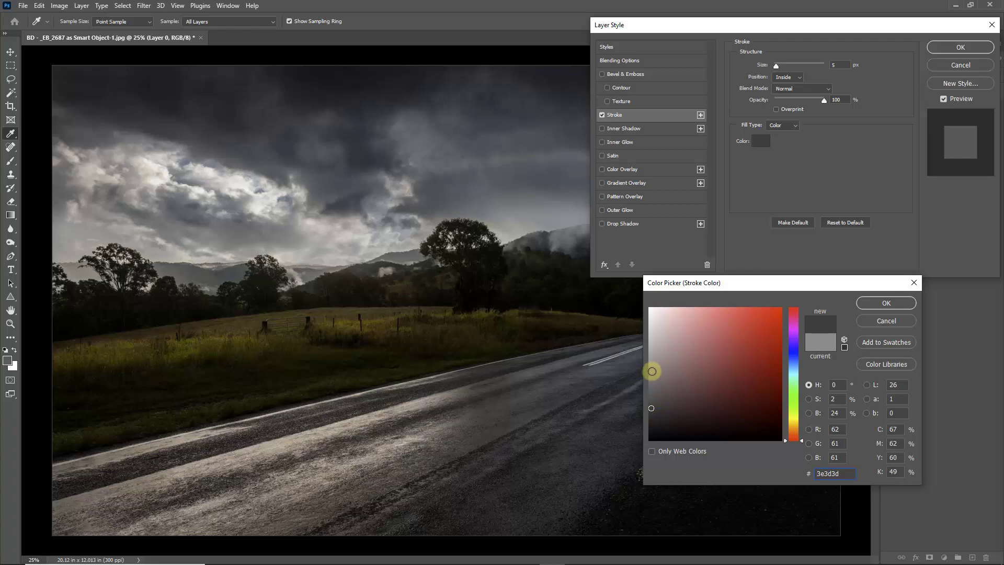
{"action": "left_click", "coordinate": [654, 369]}
{"action": "left_click", "coordinate": [654, 368]}
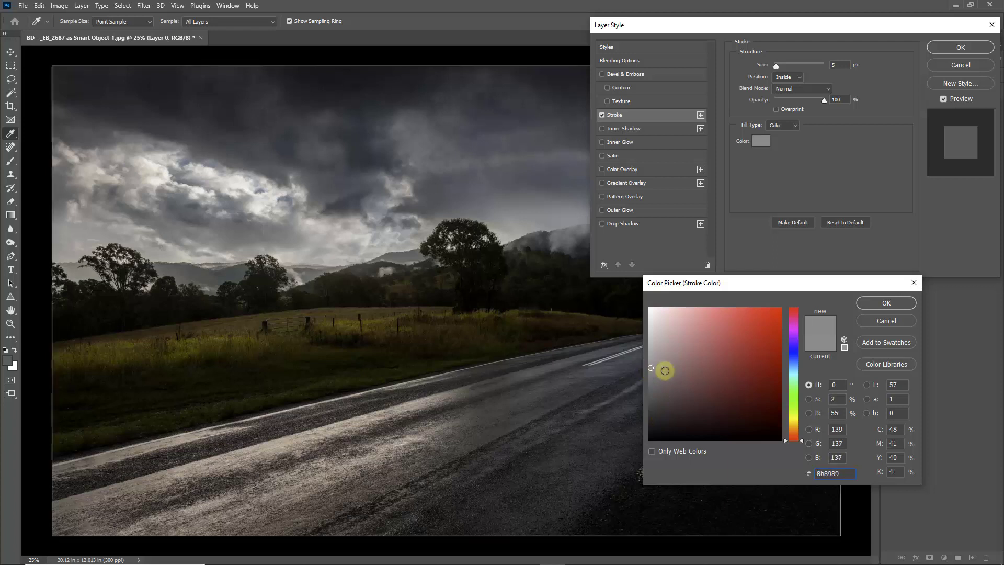
{"action": "left_click", "coordinate": [888, 303]}
{"action": "left_click", "coordinate": [967, 46]}
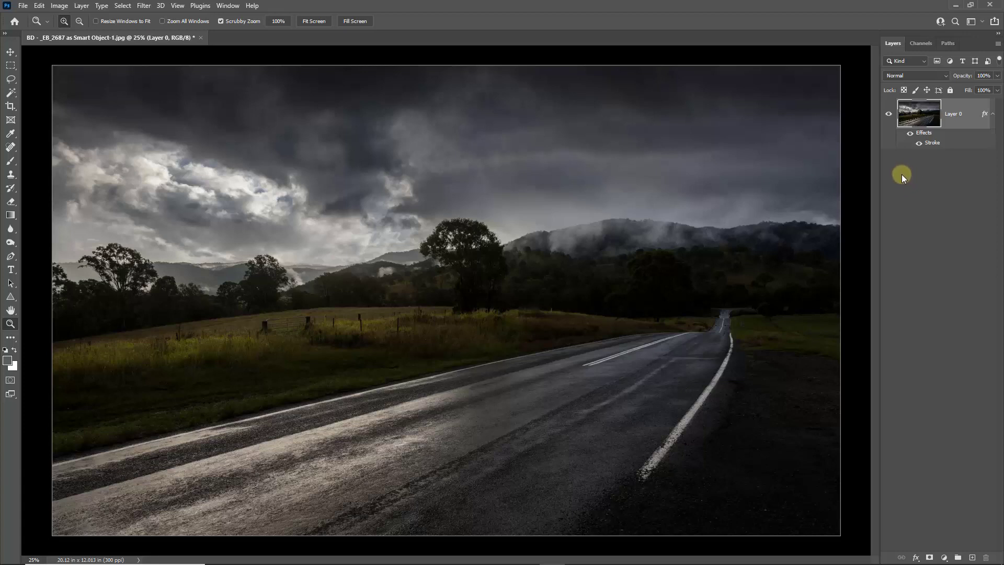
Edit the existing Stroke effect on the layer and set its size to 4 px
{"action": "double_click", "coordinate": [931, 145]}
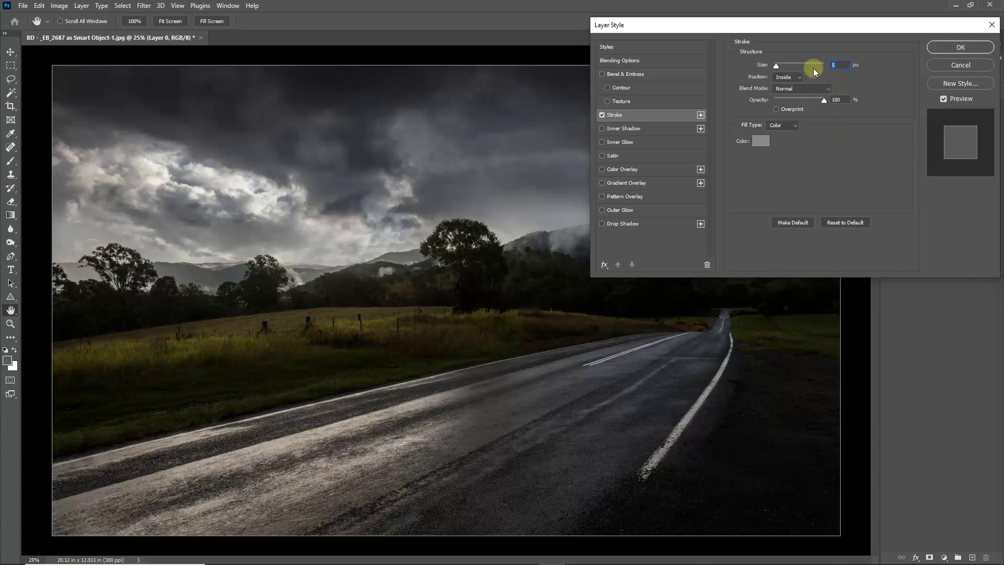
{"action": "type", "text": "4"}
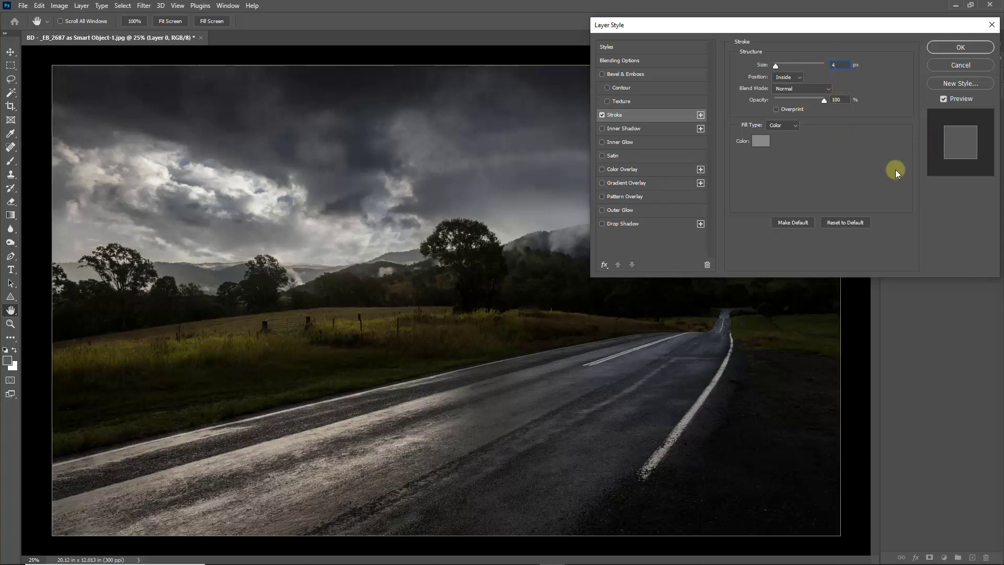
{"action": "left_click", "coordinate": [960, 48]}
{"action": "key", "text": "z"}
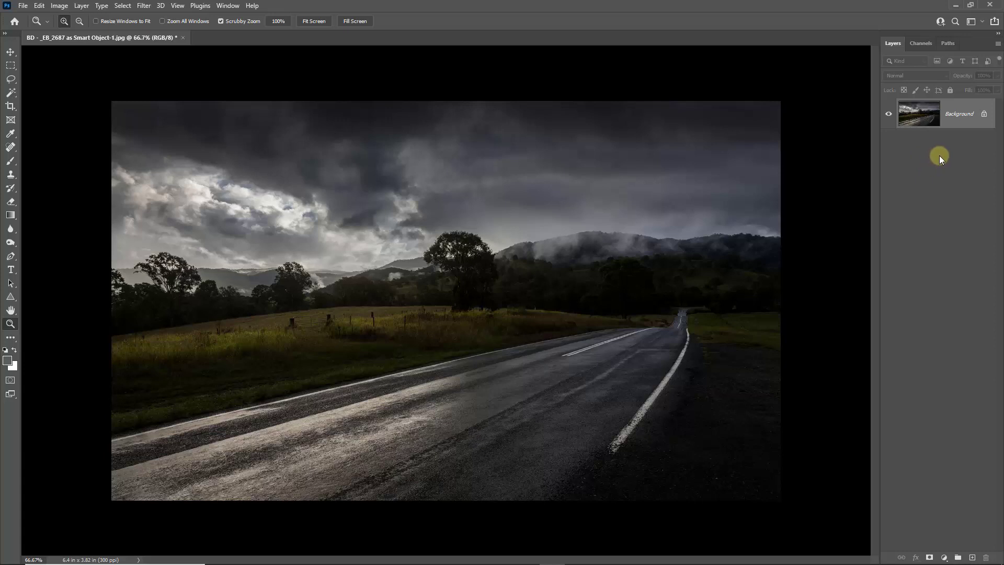
Unlock the small image's Background layer and add a 4 px grey Stroke effect positioned Inside
{"action": "left_click", "coordinate": [985, 115]}
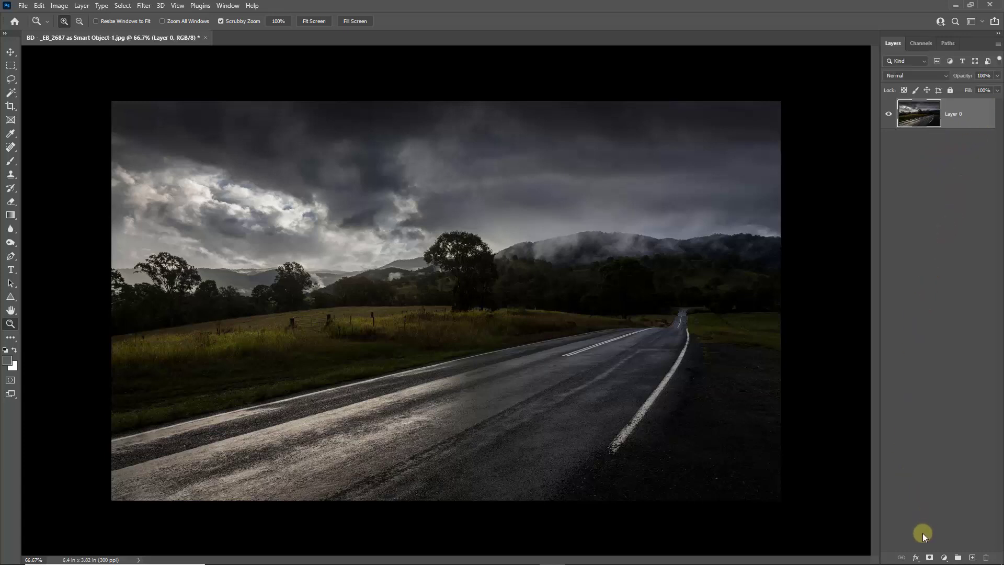
{"action": "left_click", "coordinate": [915, 557]}
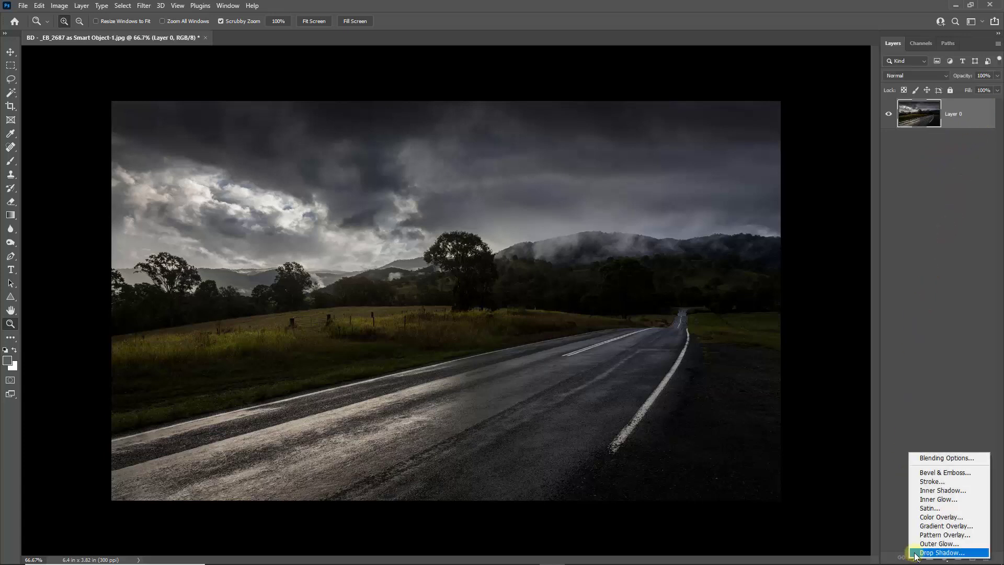
{"action": "left_click", "coordinate": [926, 482]}
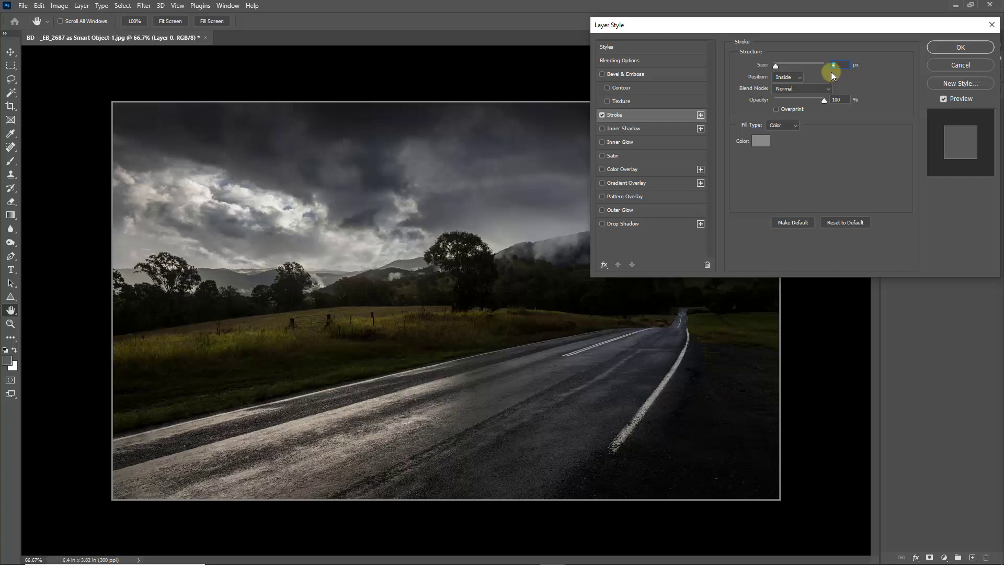
{"action": "left_click", "coordinate": [961, 47]}
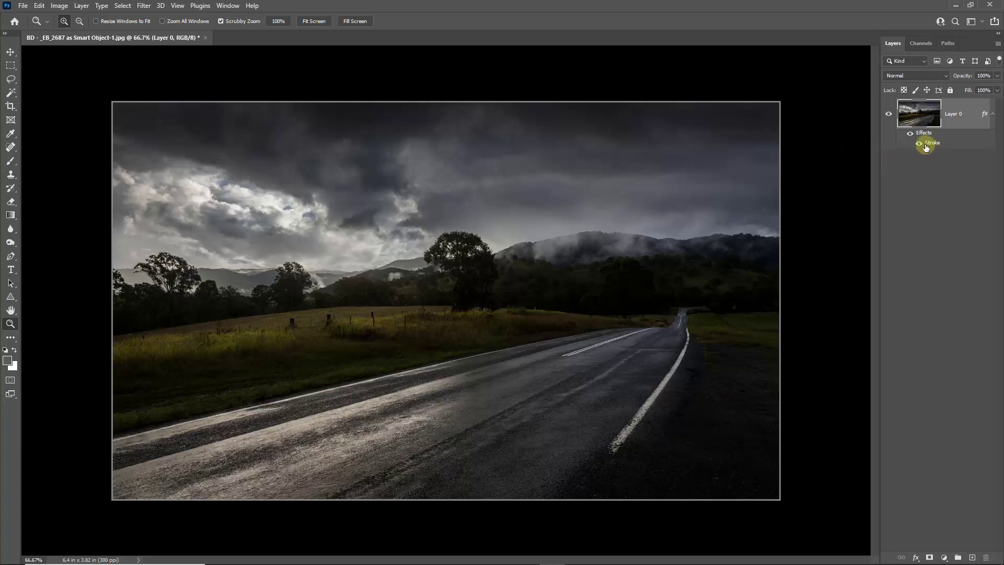
Edit the small image's Stroke effect, trying a size of 2 px and settling on 1 px
{"action": "double_click", "coordinate": [927, 144]}
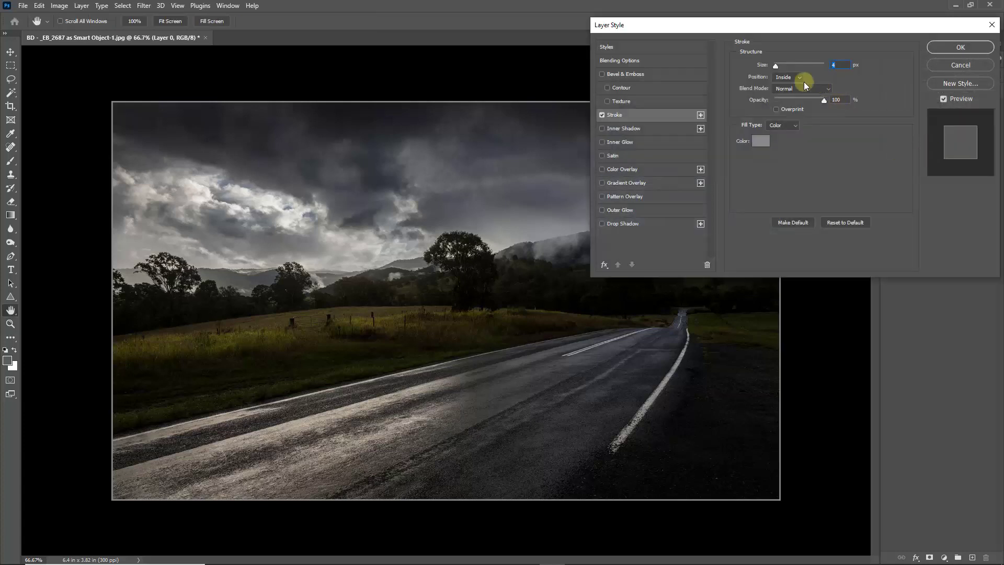
{"action": "left_click_drag", "start_coordinate": [846, 65], "coordinate": [833, 67]}
{"action": "type", "text": "2"}
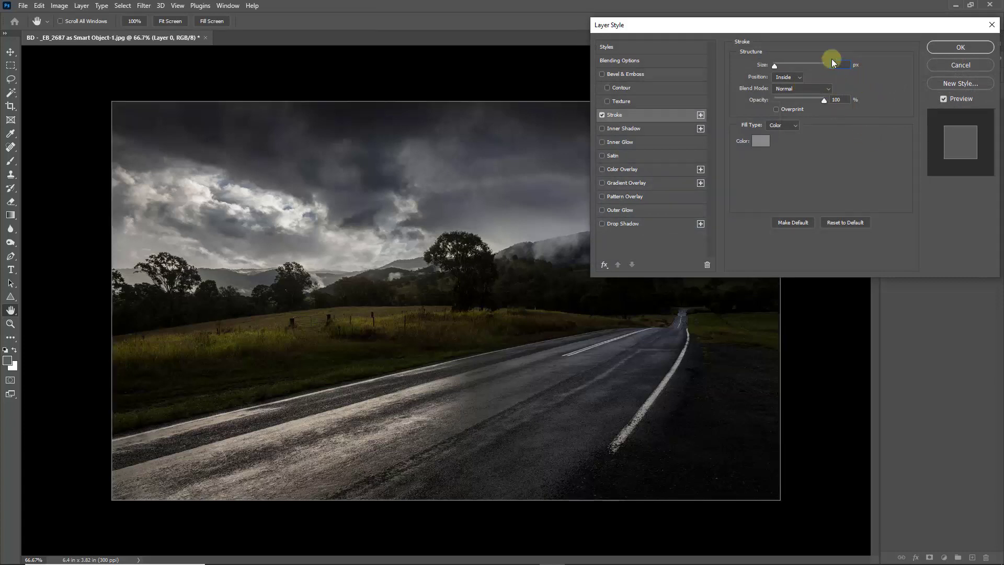
{"action": "type", "text": "1"}
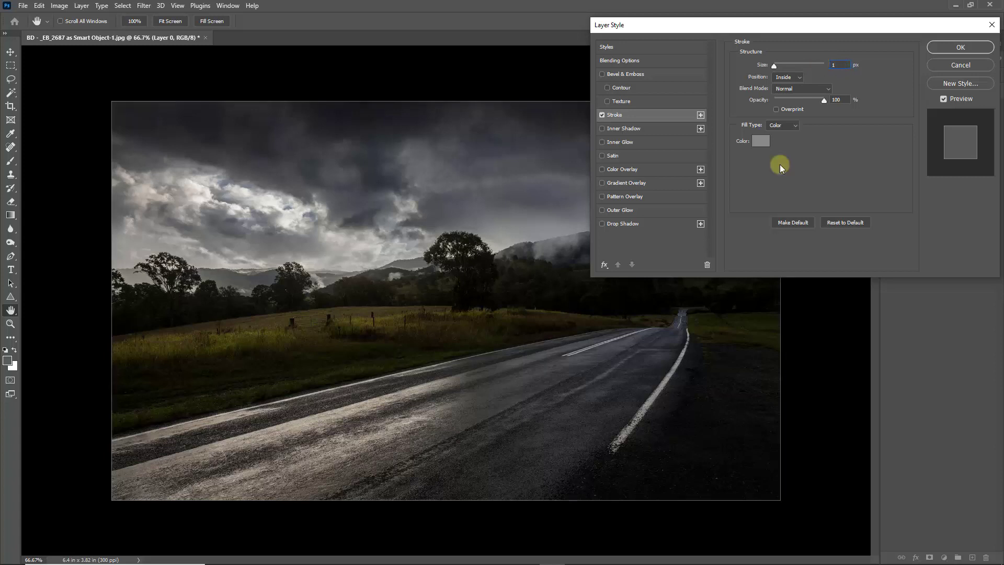
Change the stroke colour to a slightly lighter grey and apply the edited layer effect
{"action": "left_click", "coordinate": [761, 141]}
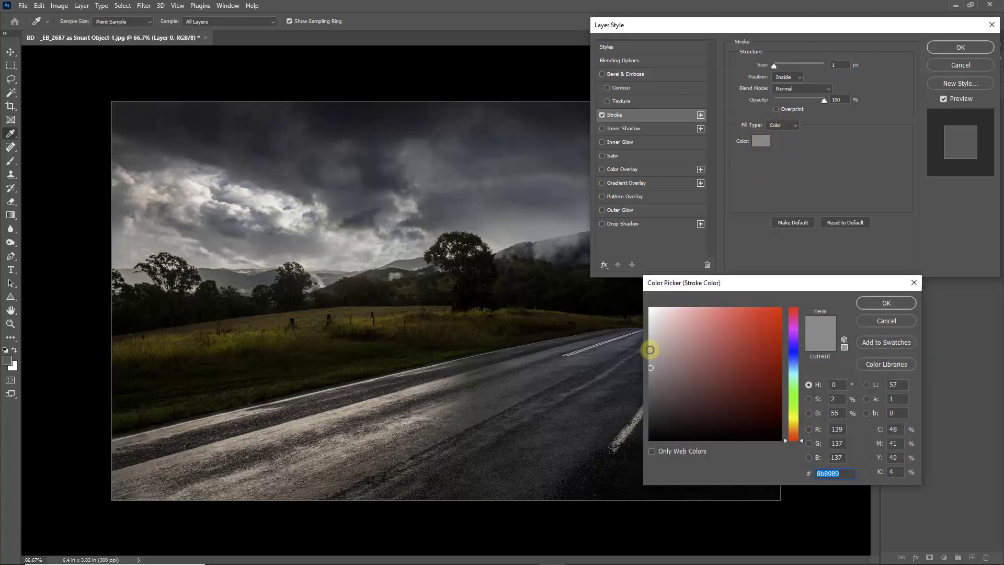
{"action": "left_click", "coordinate": [887, 303]}
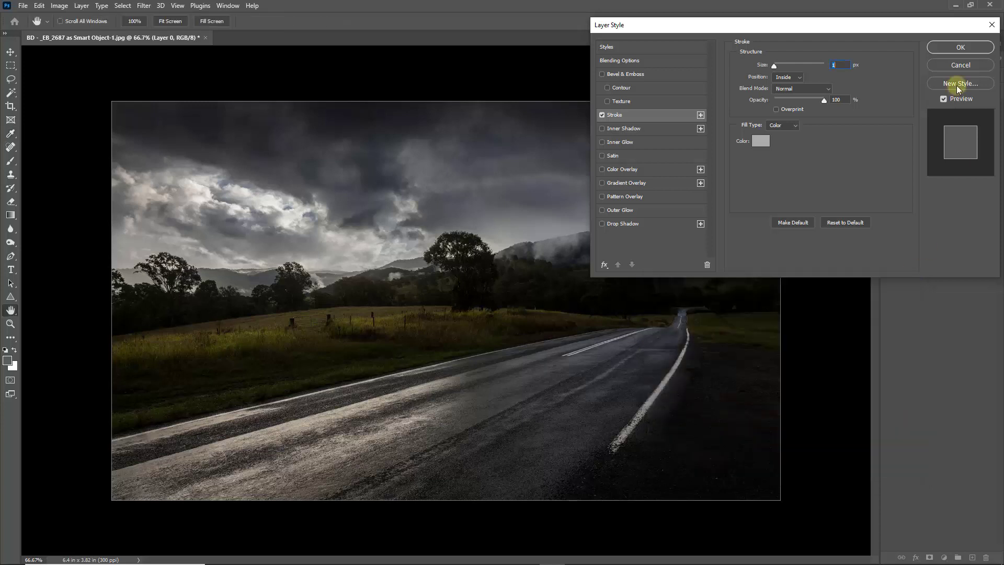
{"action": "left_click", "coordinate": [953, 48]}
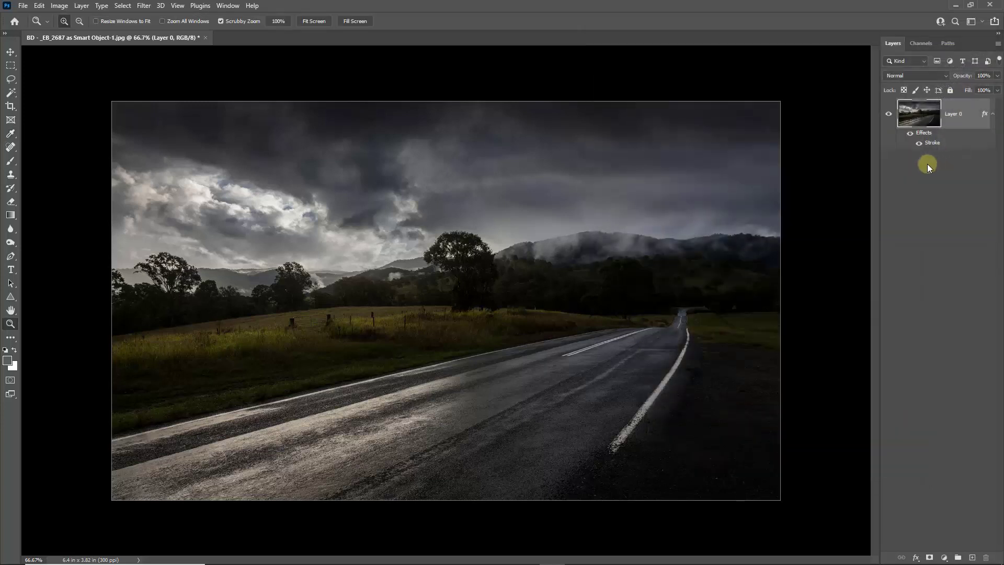